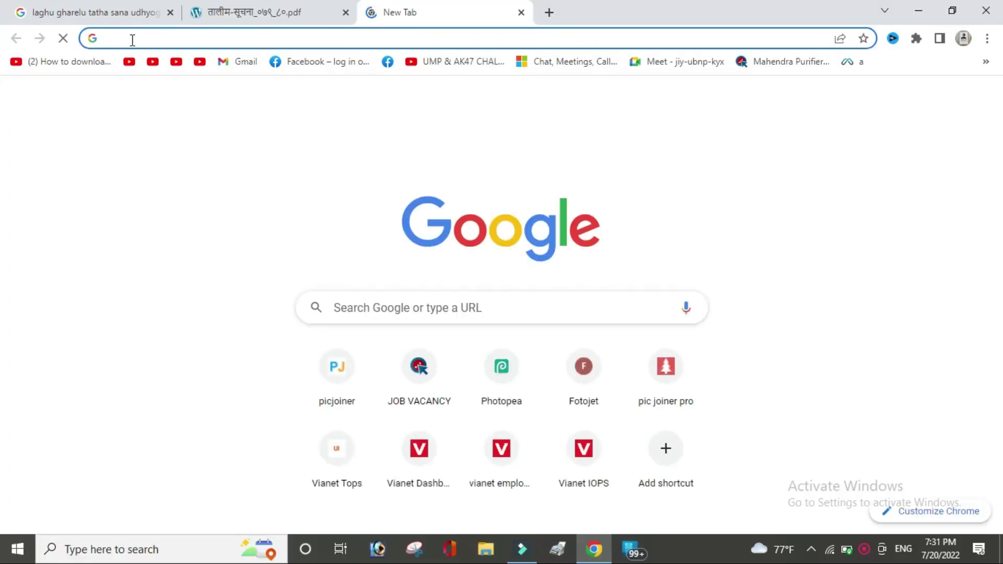
Step: Search Google for 'laghu gharelu tatha sana udhyog' and open the mcsipc.gov.np result
text(laghu gharelu tatha sana udhyog)
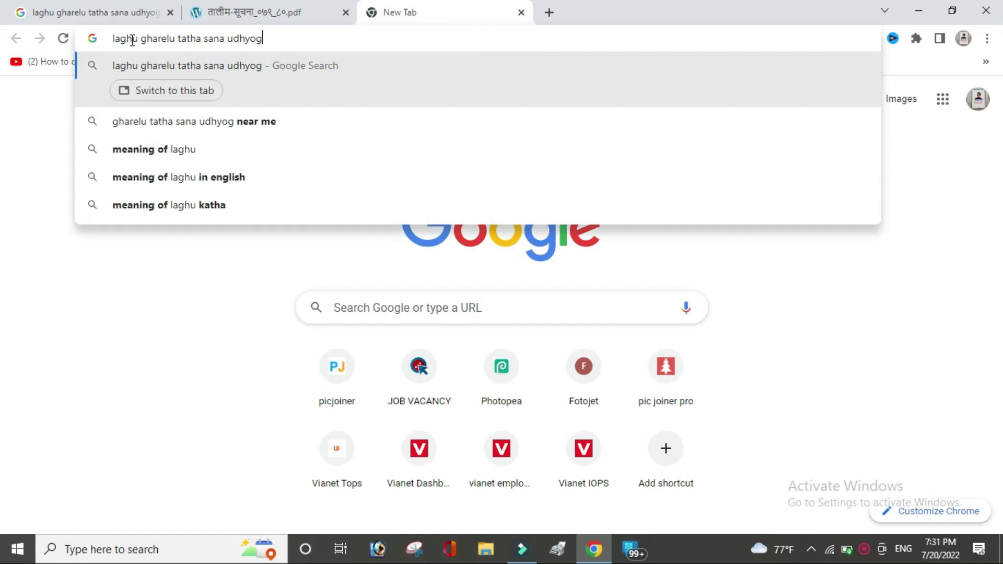
key(Return)
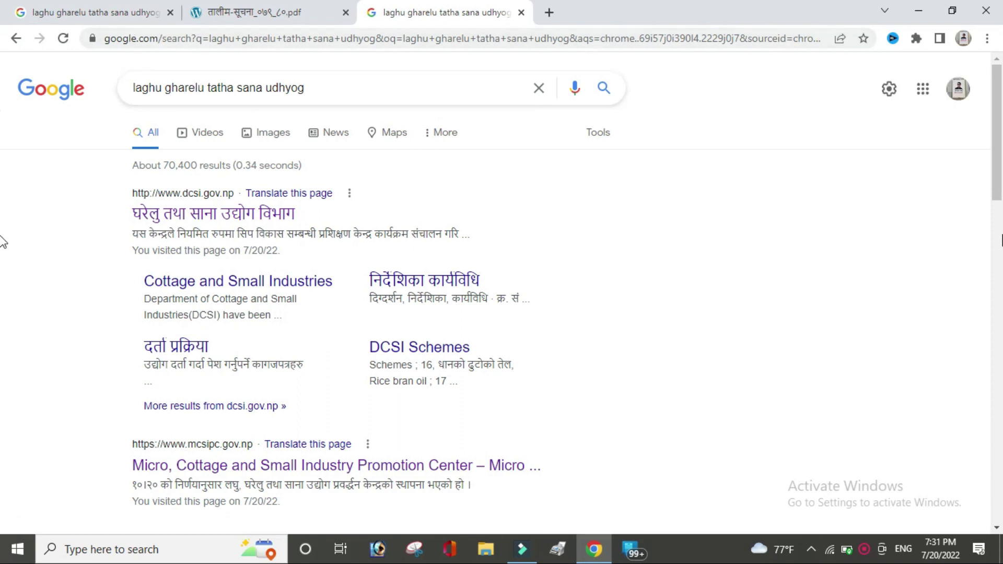
scroll(3, 209, down, 2)
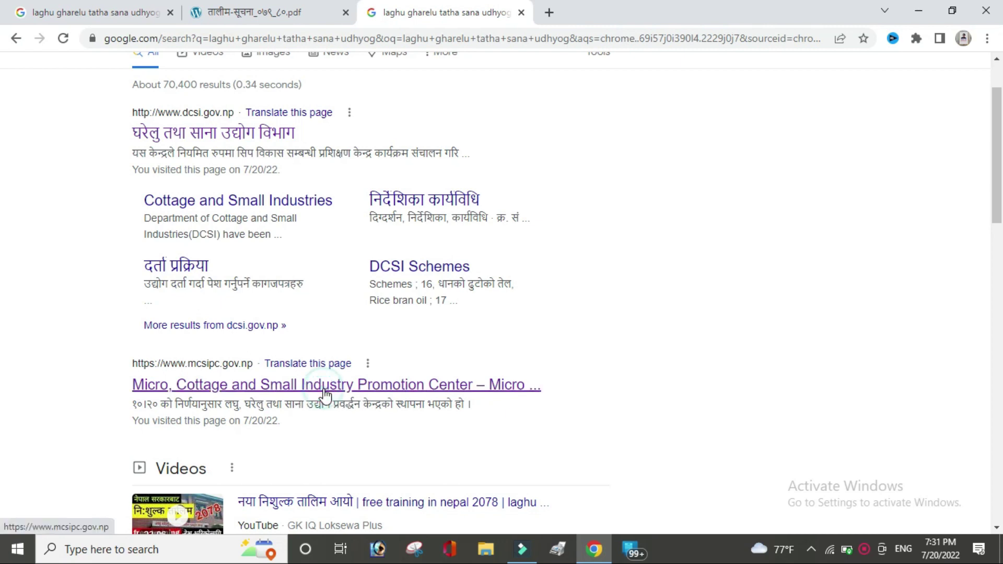
click(324, 387)
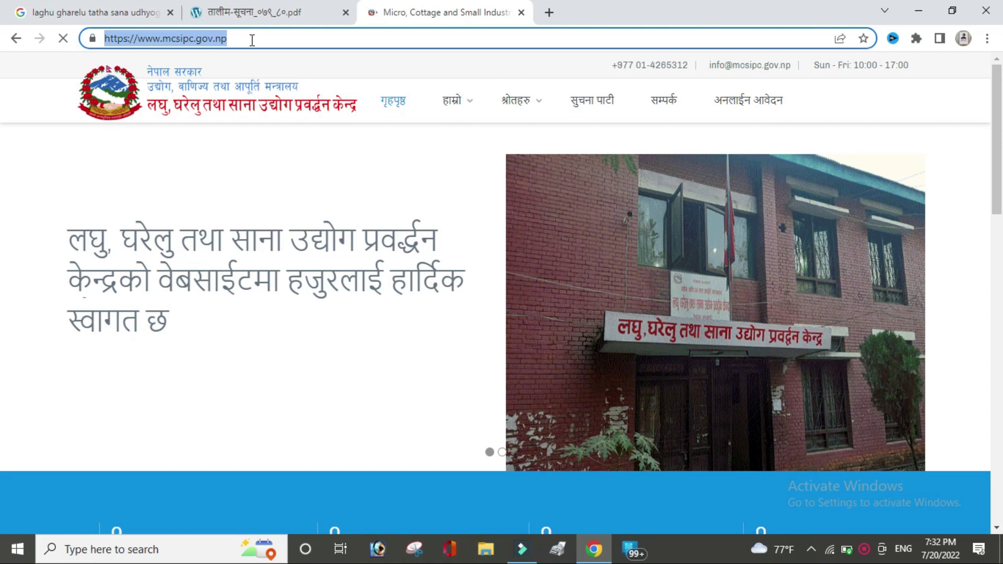
Step: Close the old search tab and go to the MCSIPC अनलाईन आवेदन (online application) portal
click(169, 13)
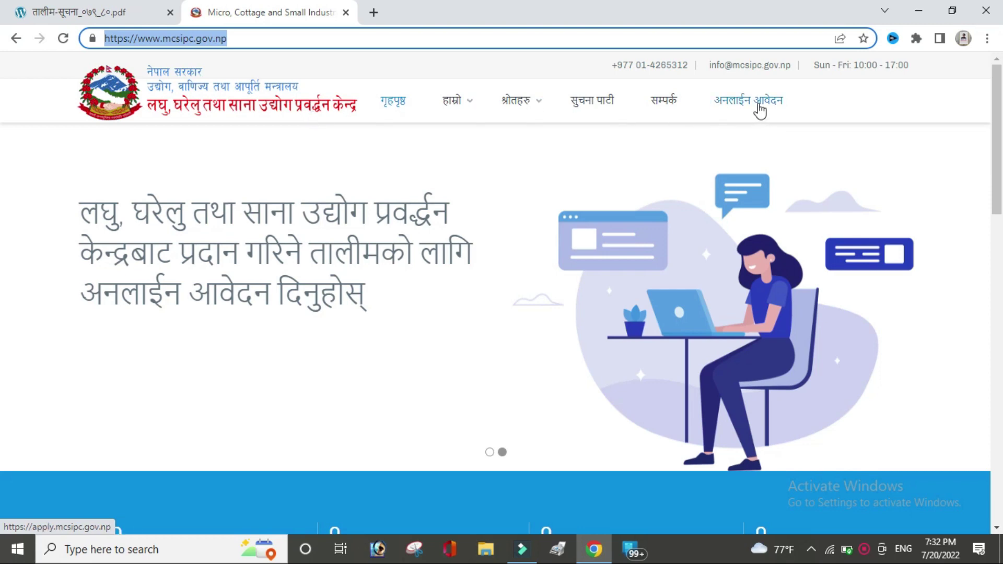
key(Return)
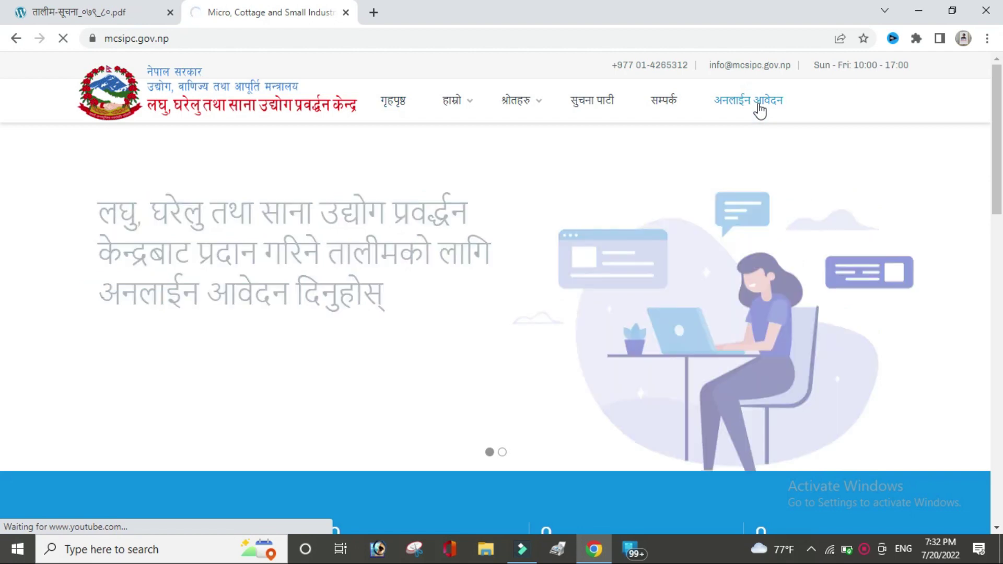
click(760, 111)
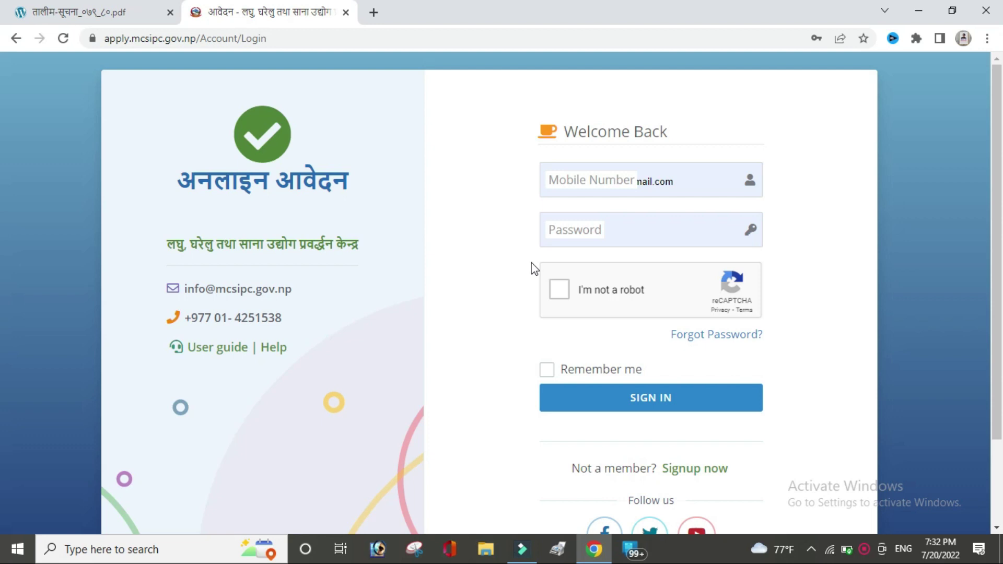
Step: Start a new account with the applicant's full name, mobile number and e-mail address
click(695, 474)
click(606, 187)
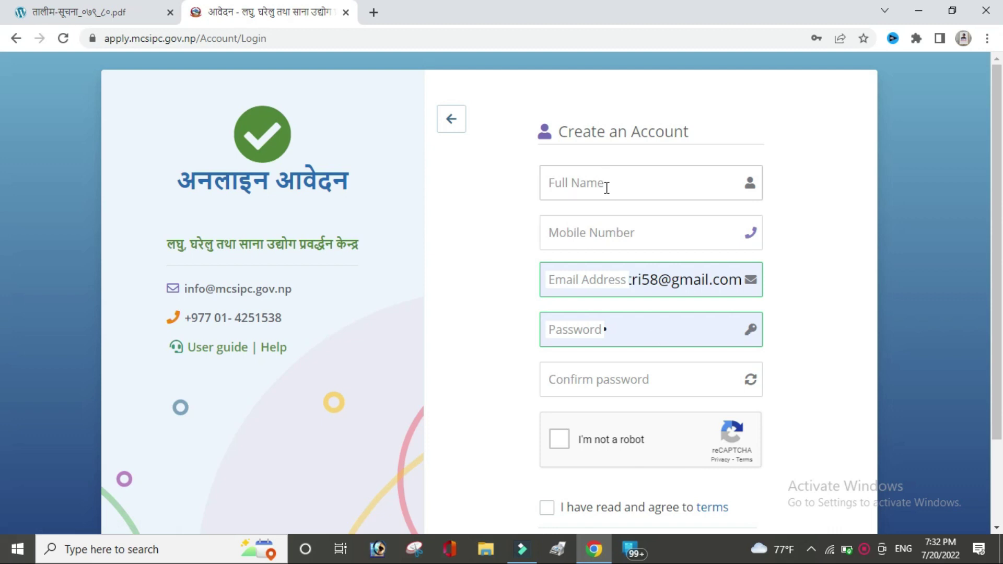
text(Bhesh)
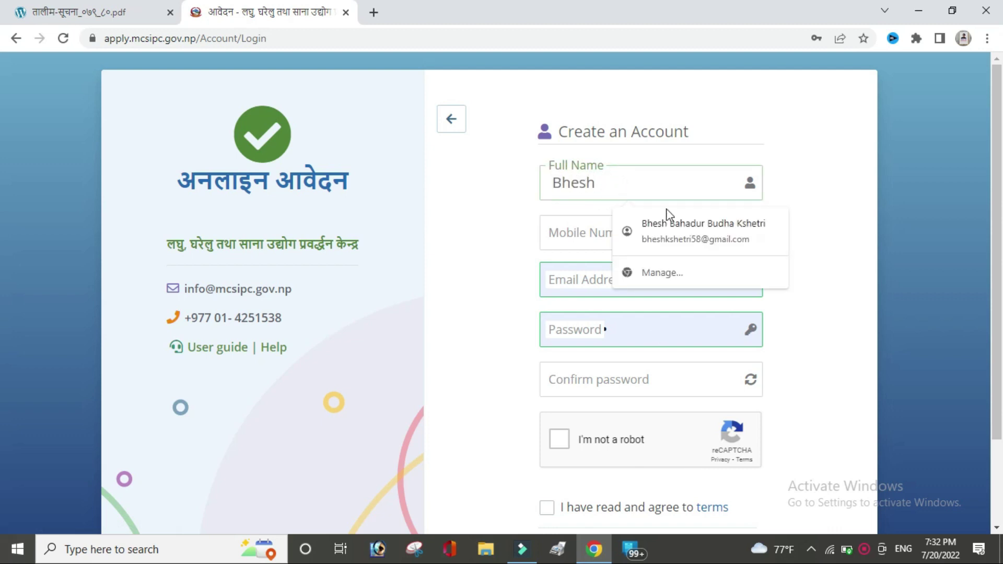
click(701, 230)
click(675, 234)
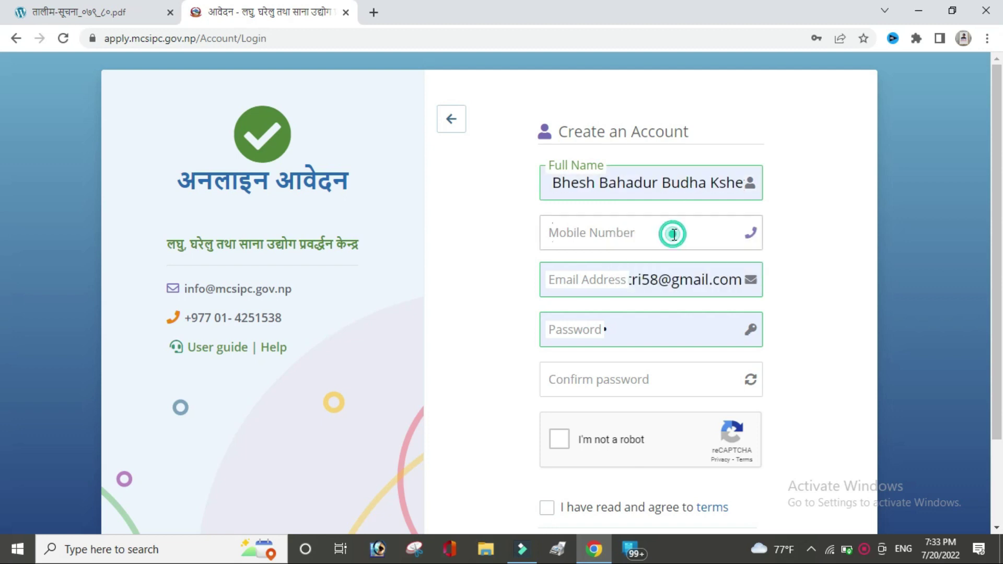
click(668, 265)
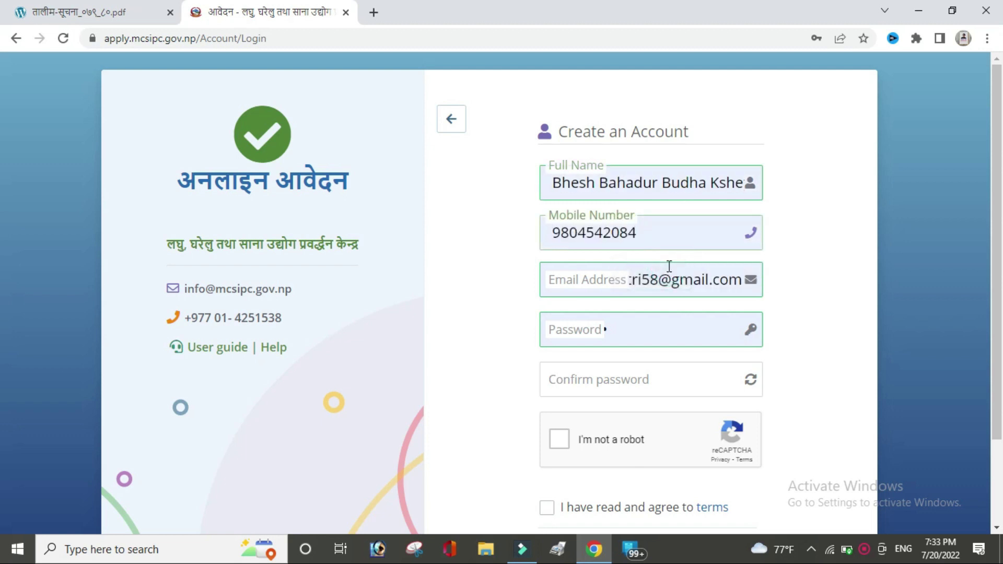
click(601, 280)
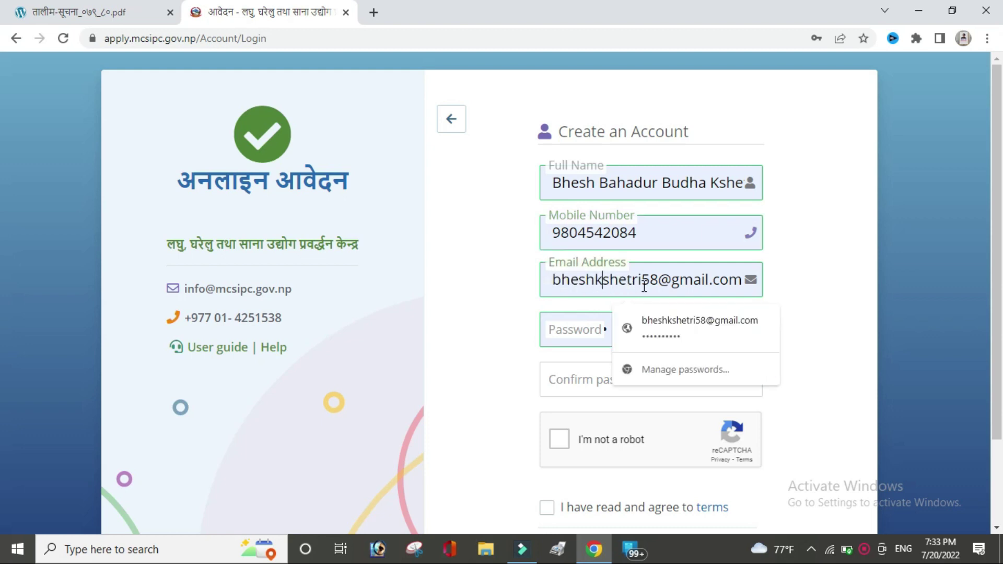
Step: Replace the autofilled password with a new account password and confirm it
click(820, 305)
click(606, 332)
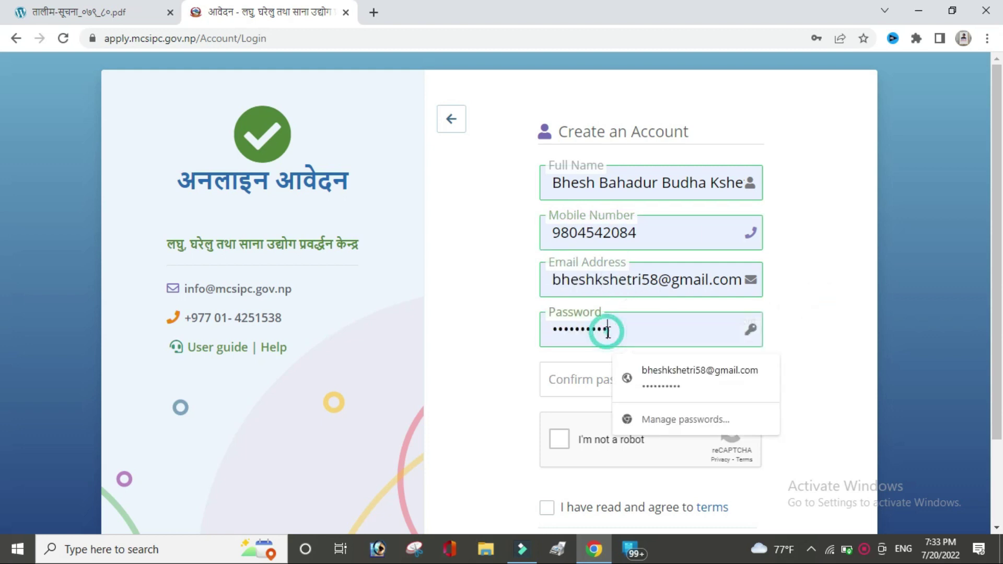
drag(607, 331, 543, 332)
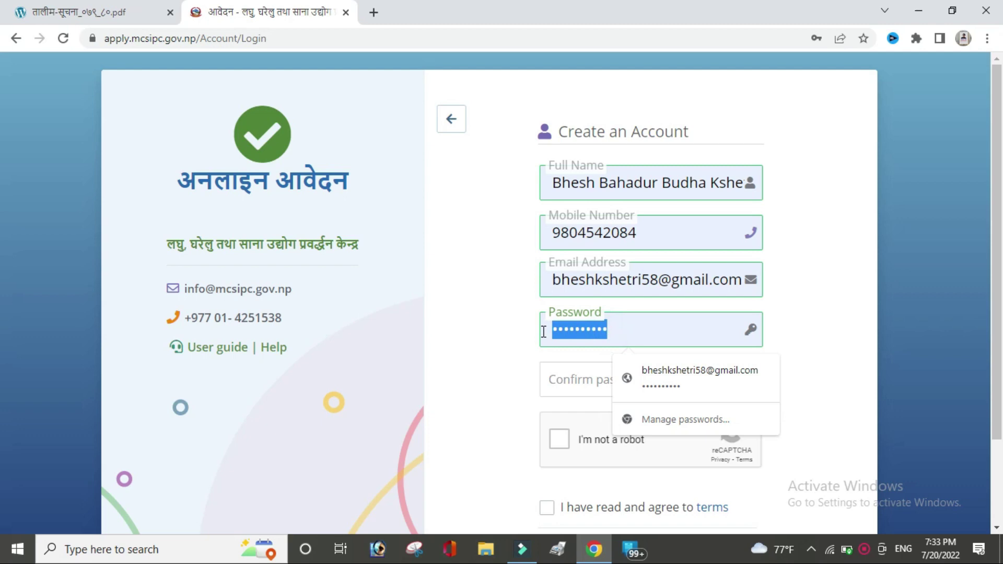
key(BackSpace)
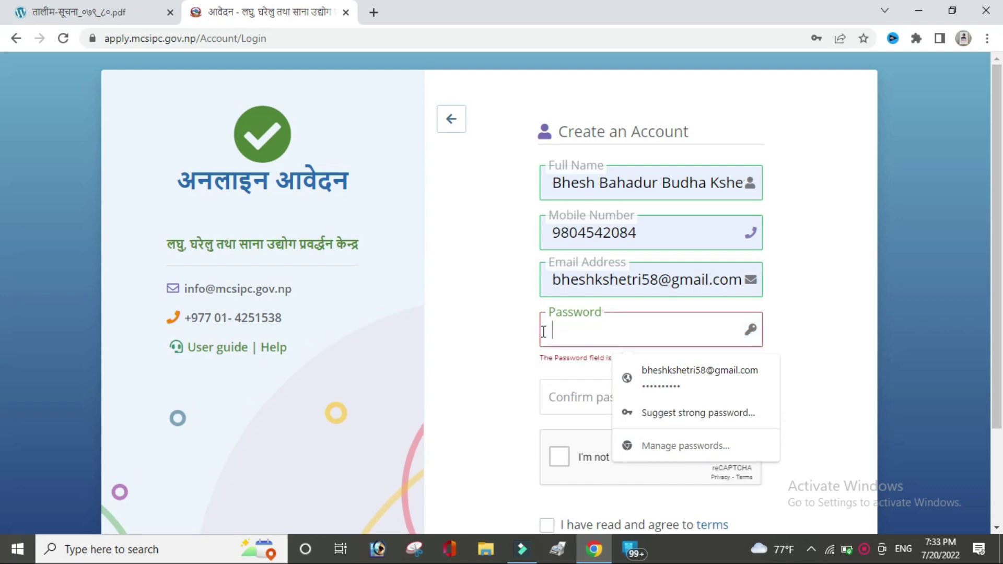
click(834, 306)
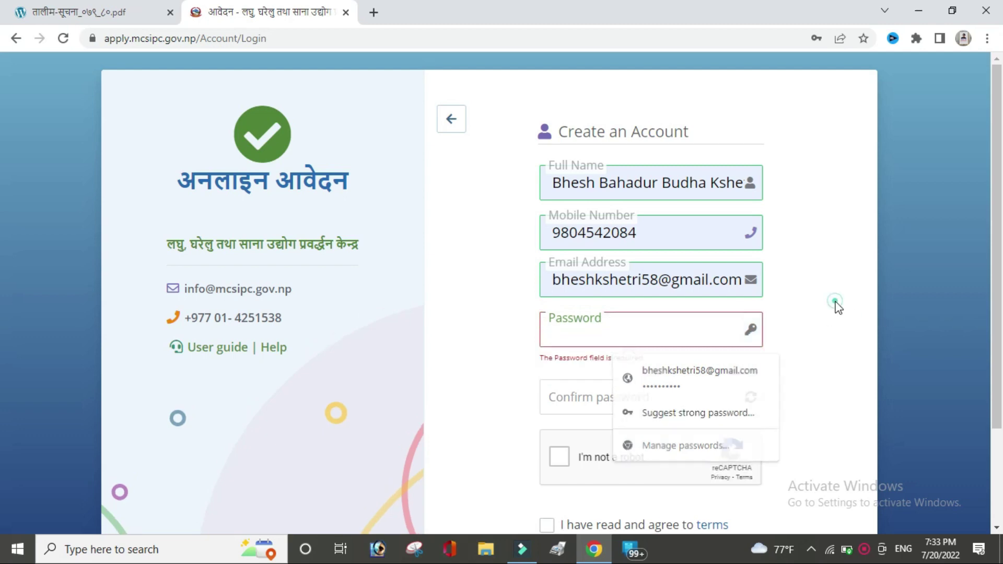
click(618, 326)
text(•••••••)
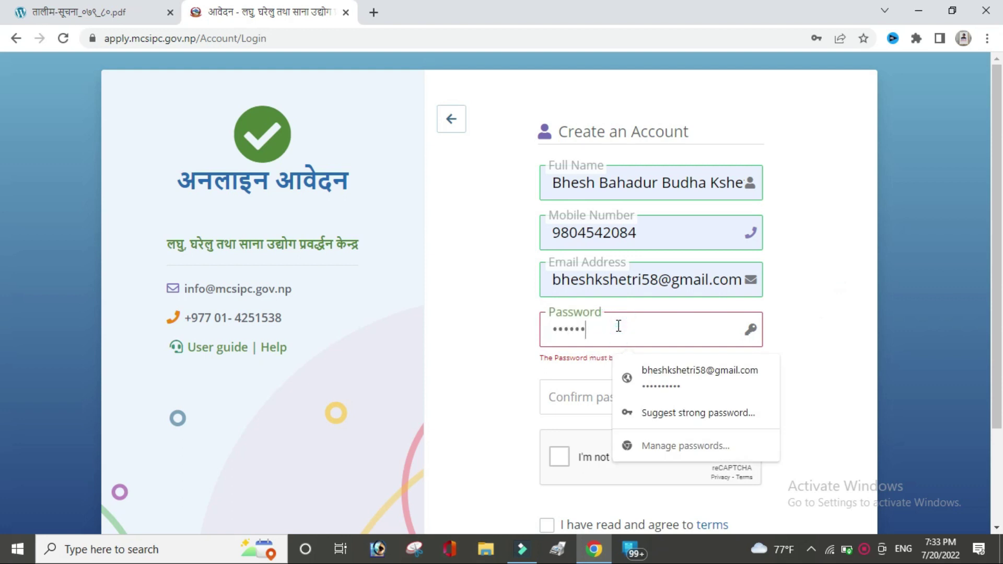
text(•••)
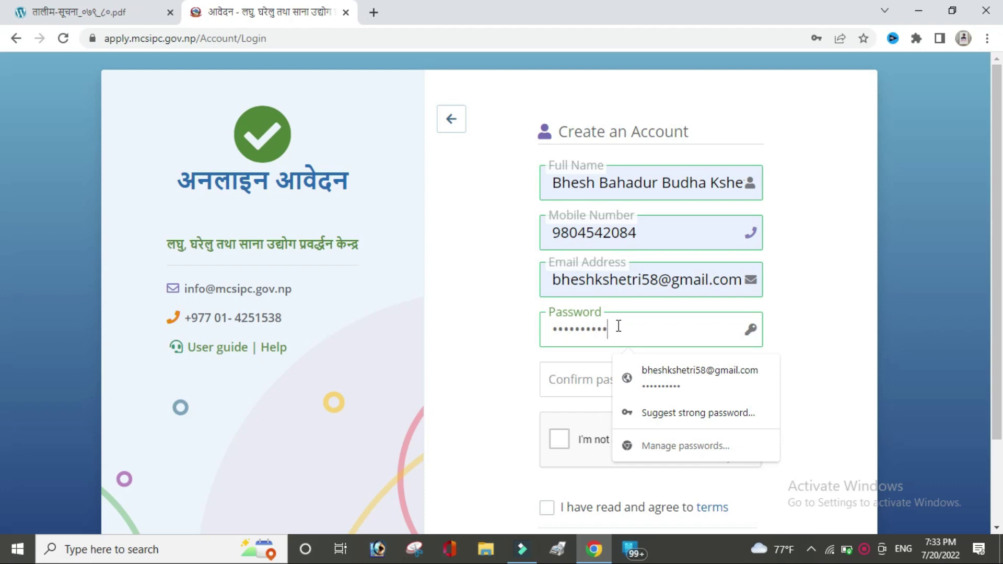
click(574, 380)
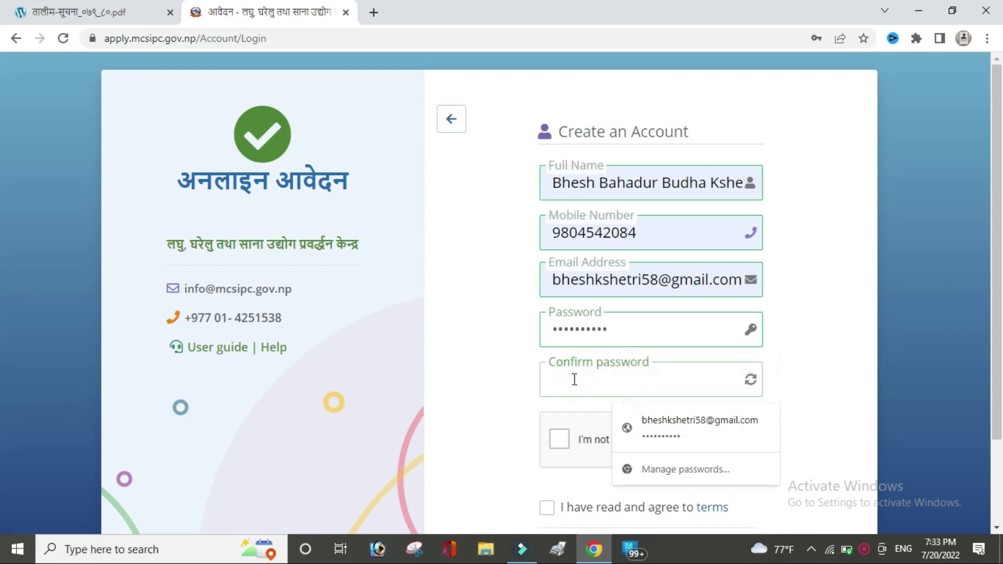
text(••••••••)
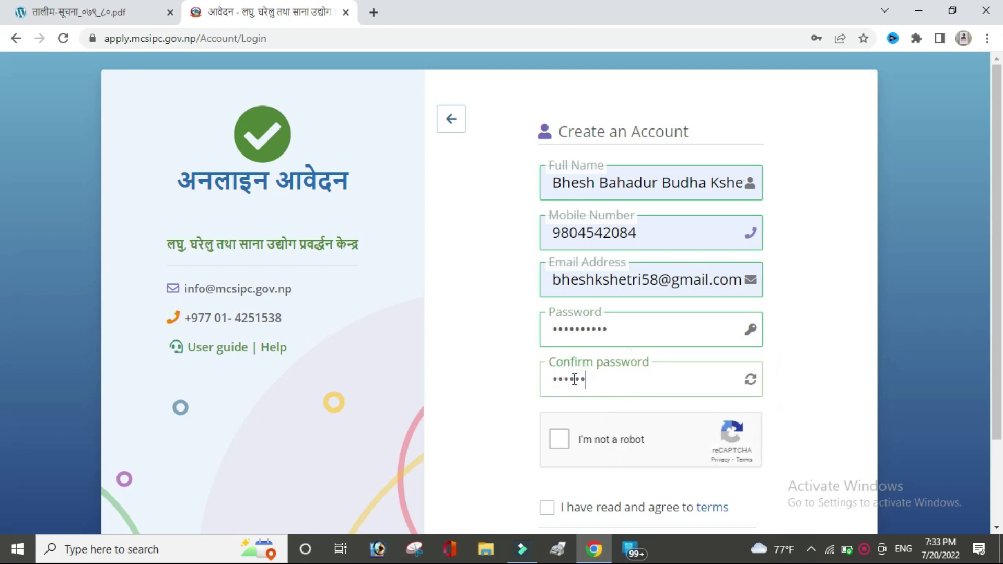
text(••)
Step: Pass the reCAPTCHA, agree to the terms, and register the account
click(554, 442)
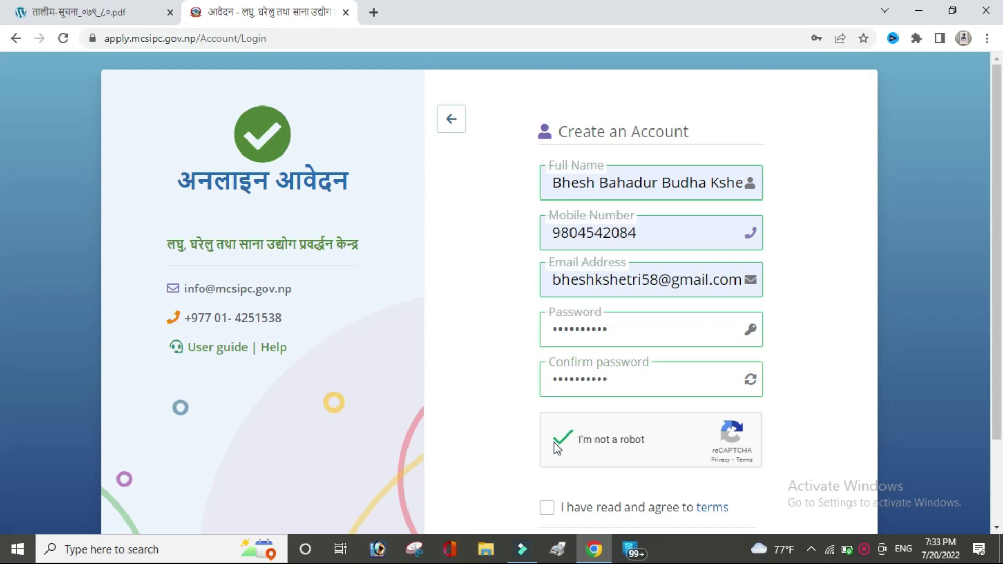
scroll(2, 366, down, 2)
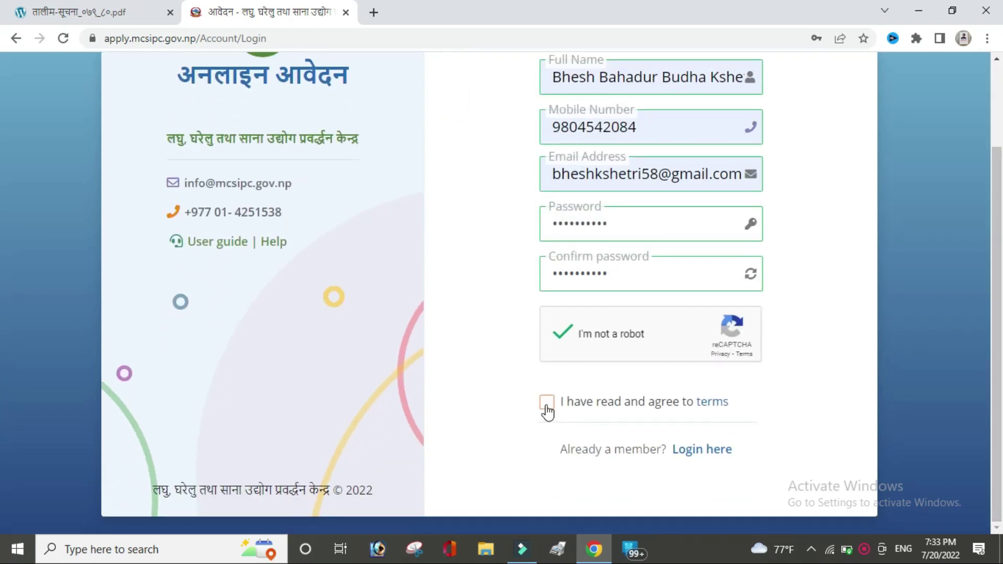
click(547, 403)
click(657, 428)
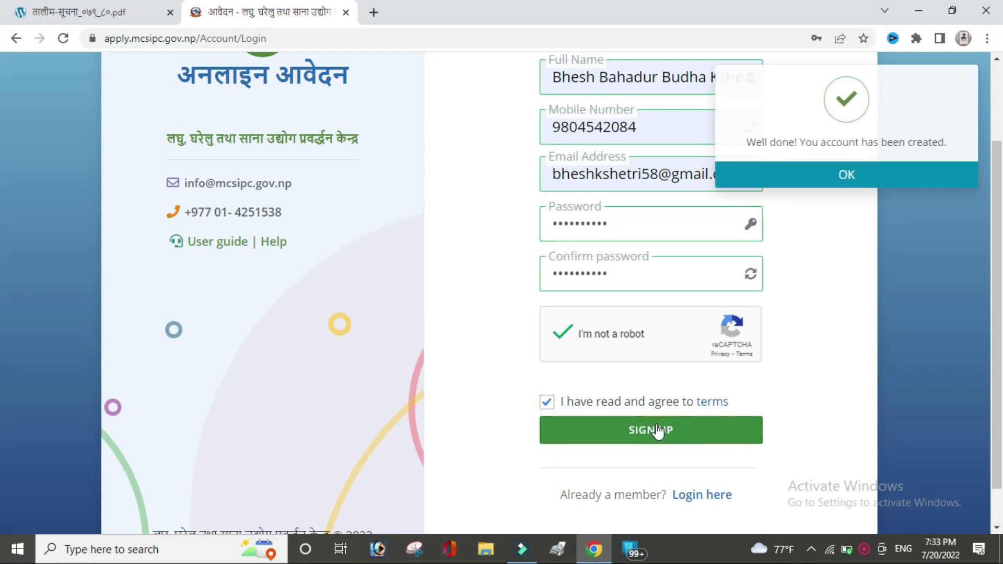
click(825, 175)
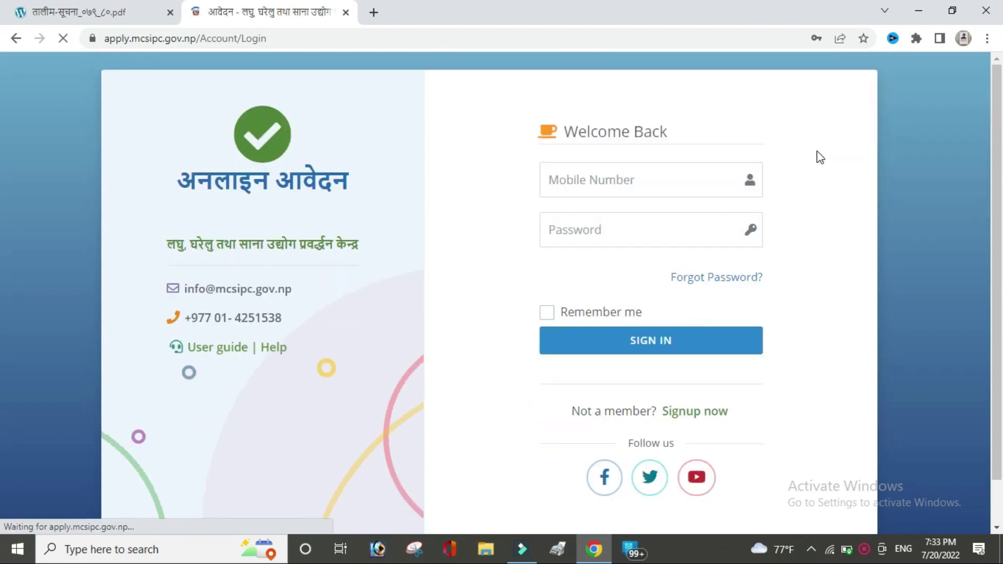
Step: Enter the saved mobile number and the account password on the sign-in form
click(619, 187)
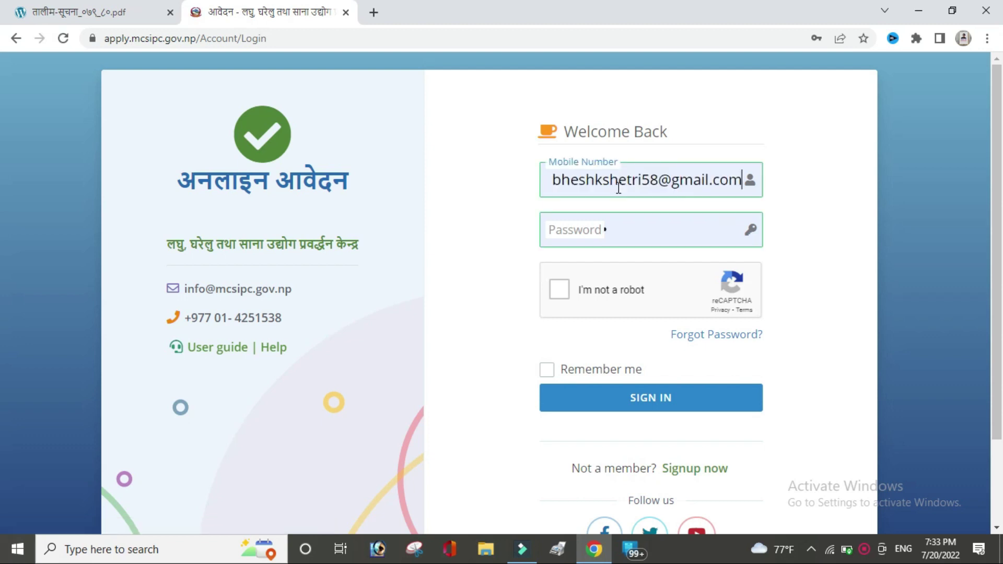
click(618, 187)
key(ctrl+a)
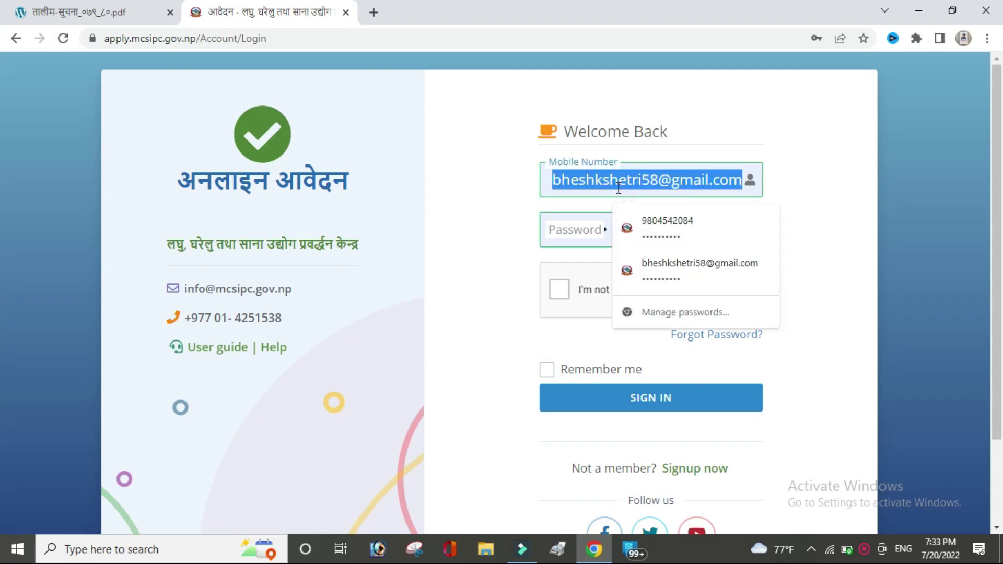
click(653, 230)
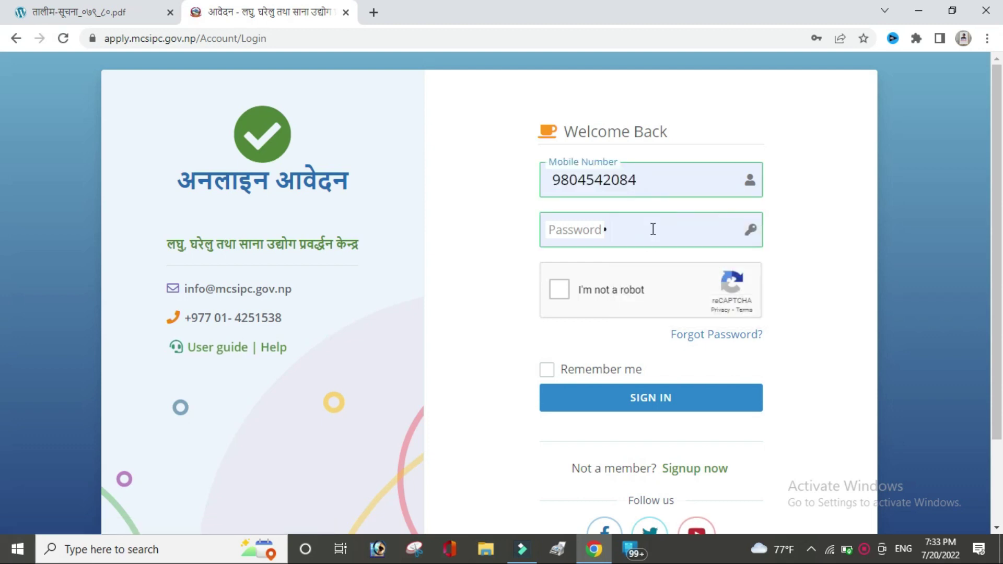
click(627, 229)
drag(627, 229, 533, 228)
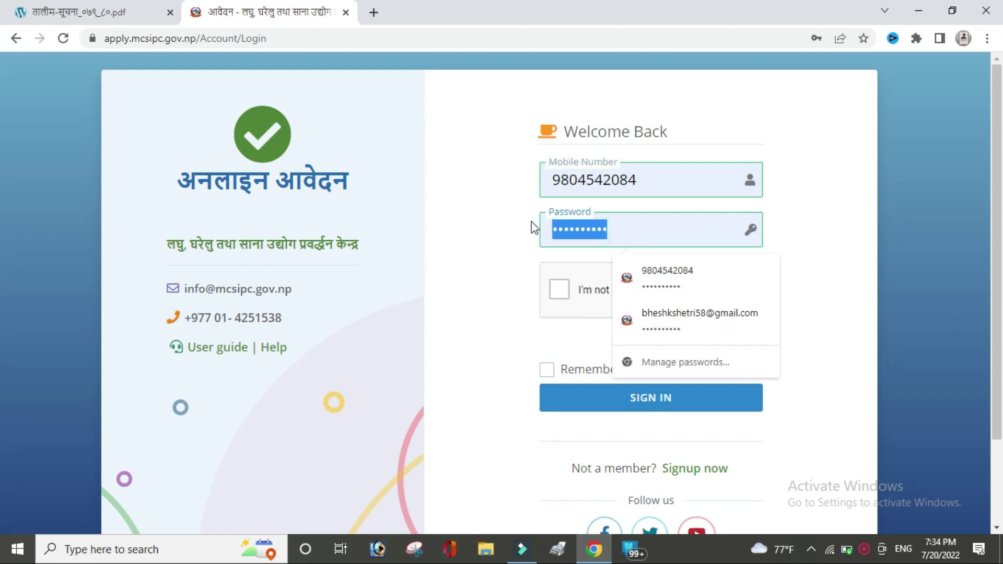
text(**********)
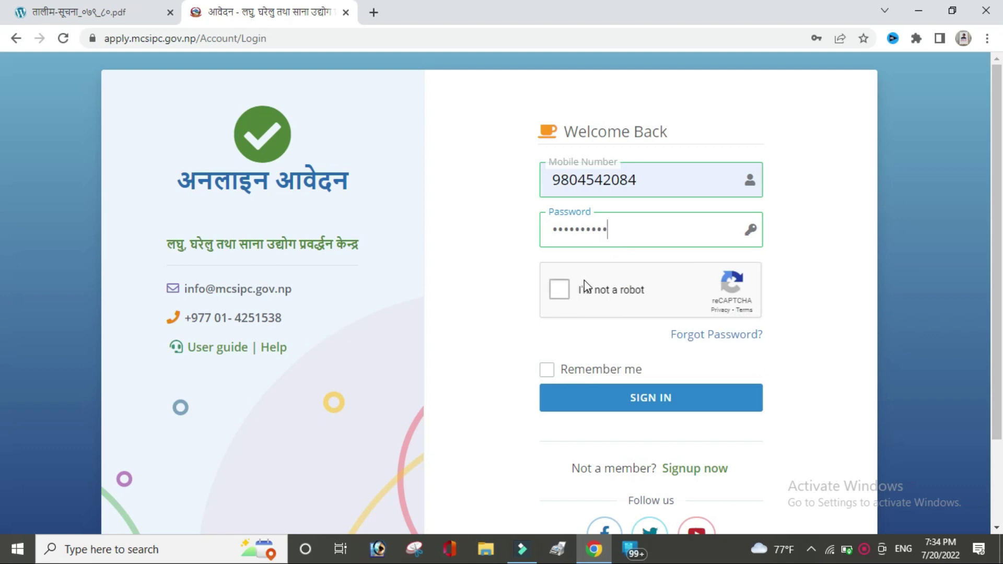
Step: Pass the reCAPTCHA, tick Remember me, sign in and dismiss the success message
click(566, 288)
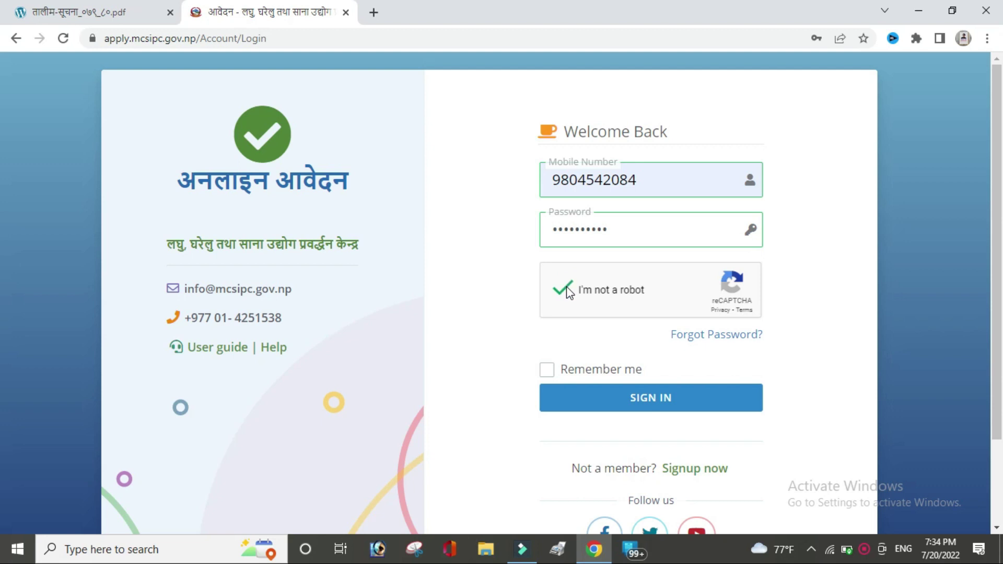
click(547, 370)
click(629, 407)
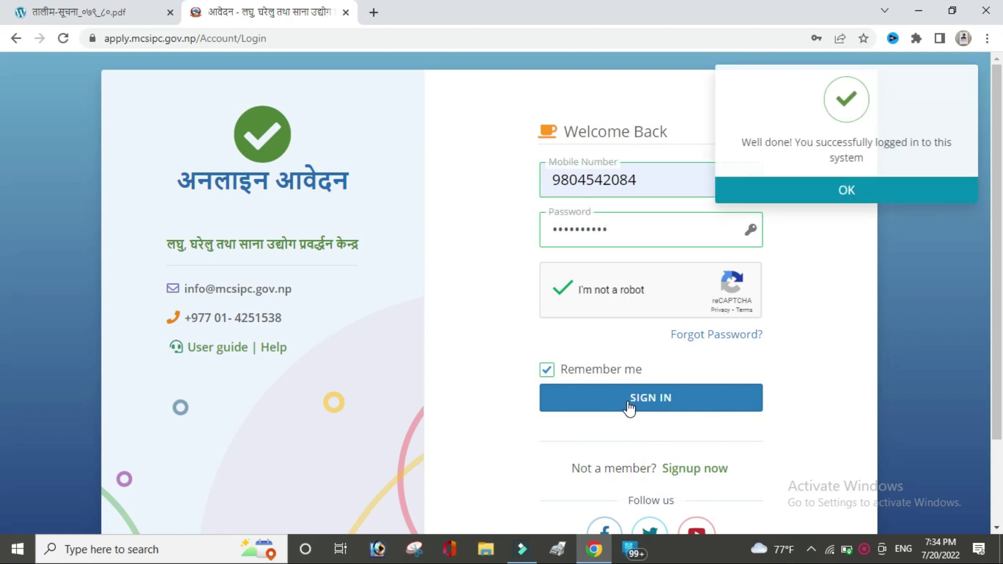
click(874, 198)
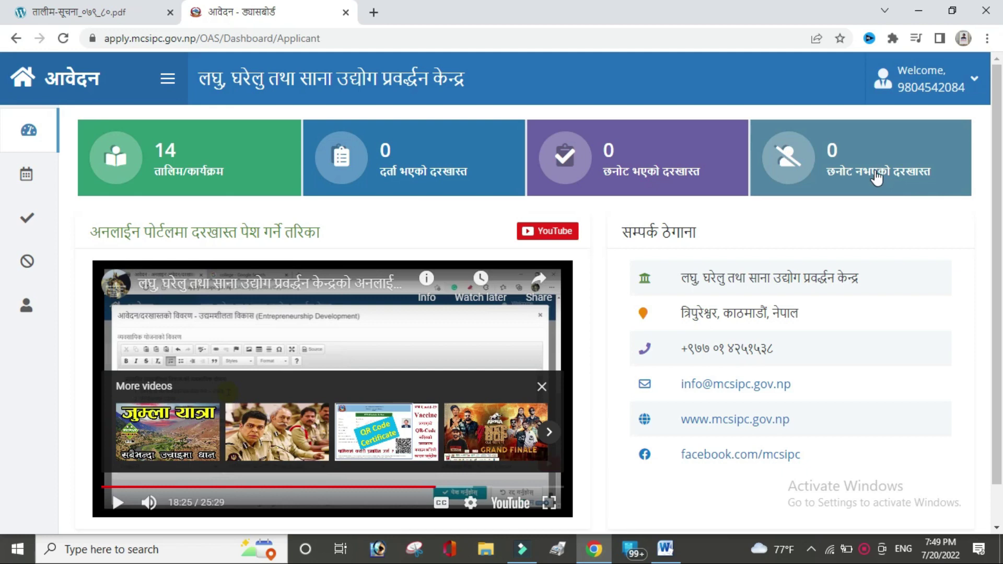
Step: Close the More videos overlay and rewind the how-to-apply video to 0:43
scroll(3, 308, down, 1)
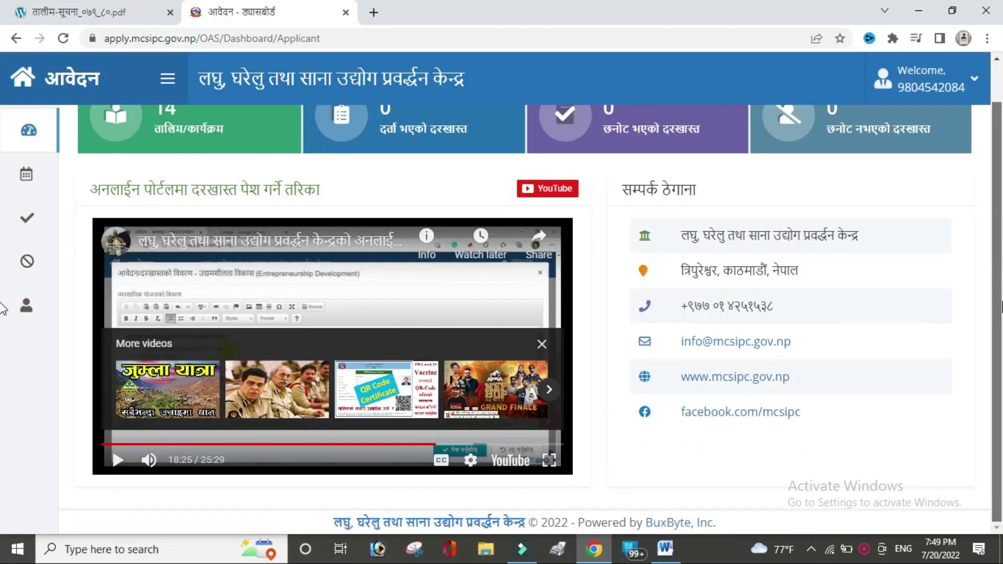
scroll(2, 268, up, 1)
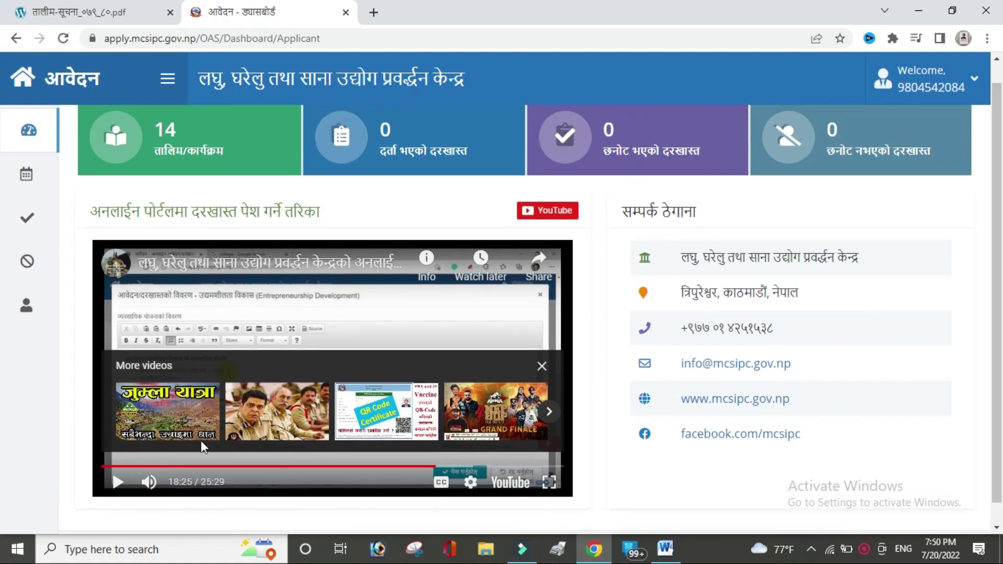
click(543, 366)
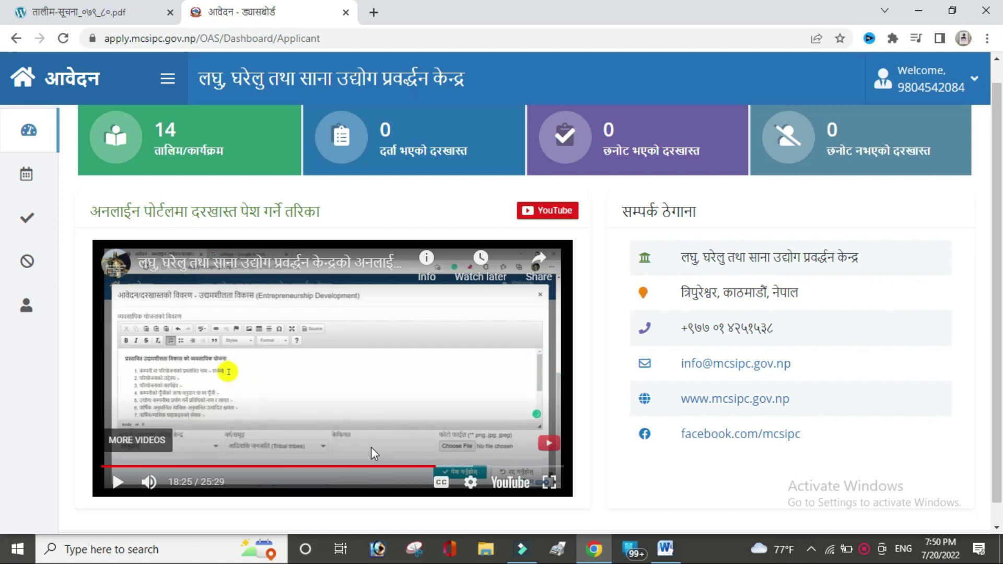
click(320, 467)
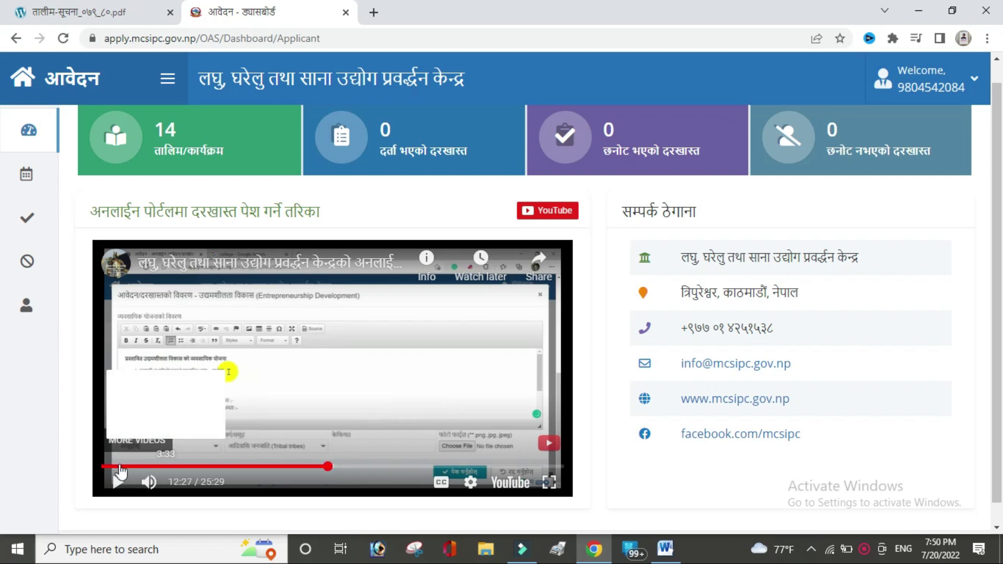
click(116, 467)
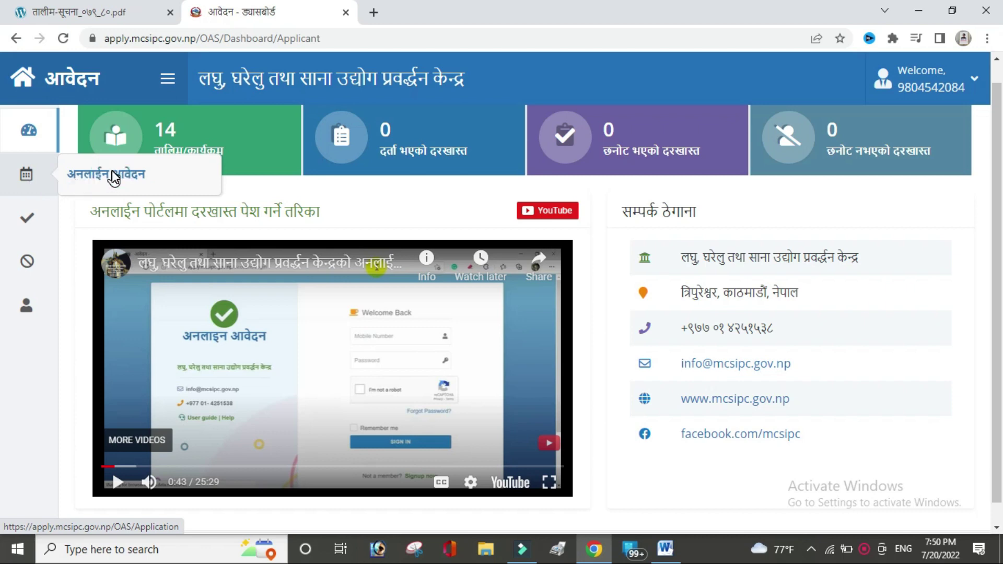
Step: On the personal details page, enter the applicant's name in Nepali and gender पुरुष (Male)
click(112, 170)
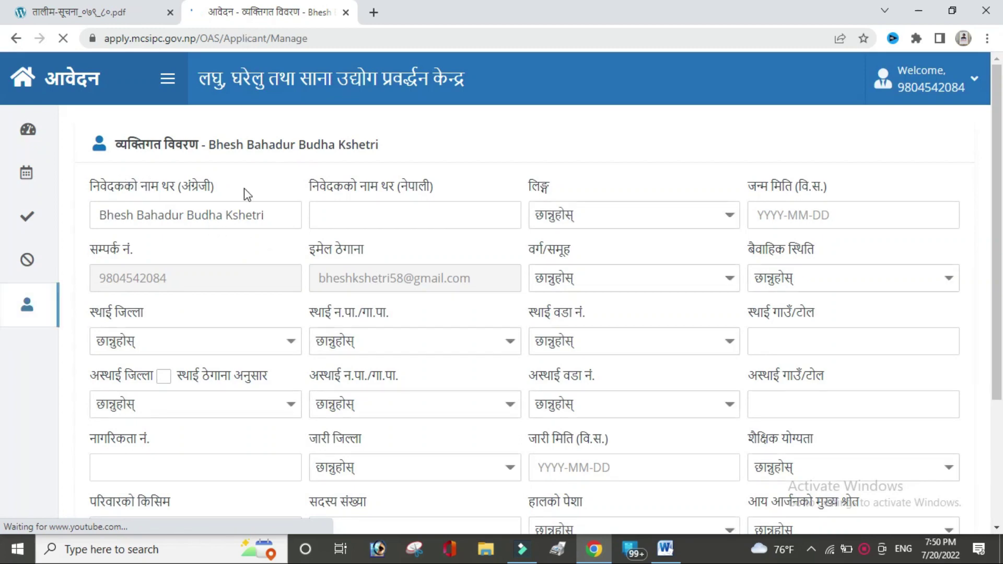
click(396, 216)
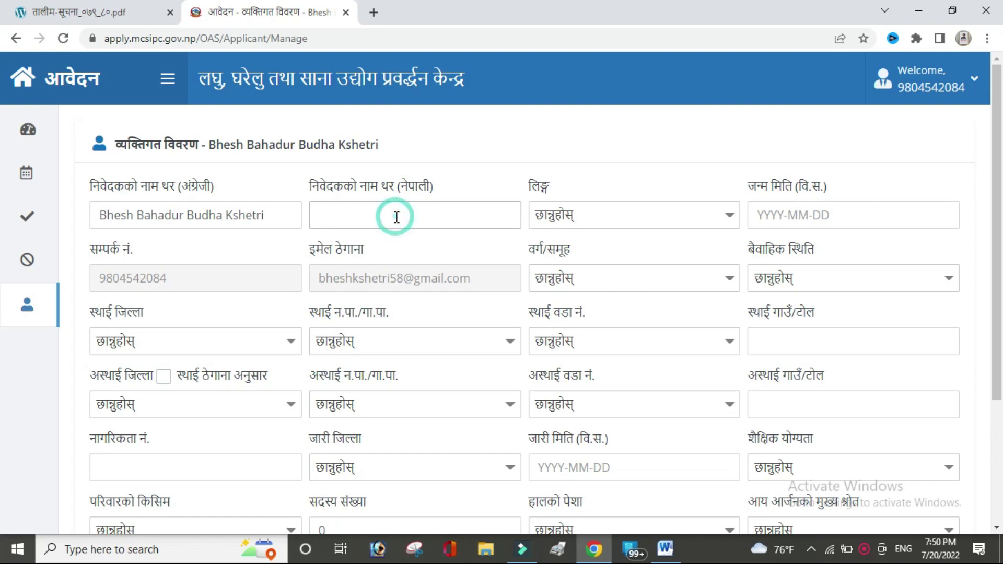
key(alt+shift)
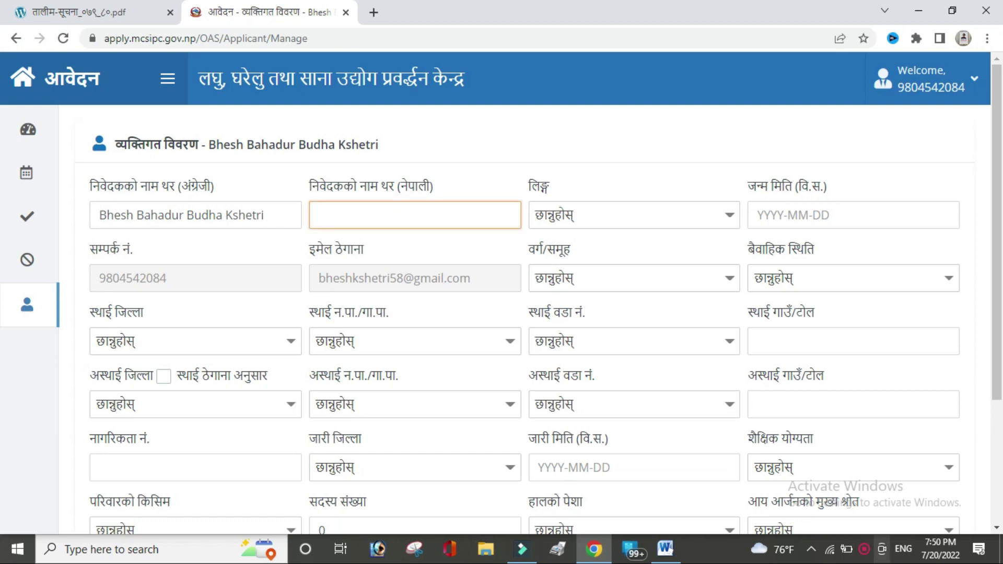
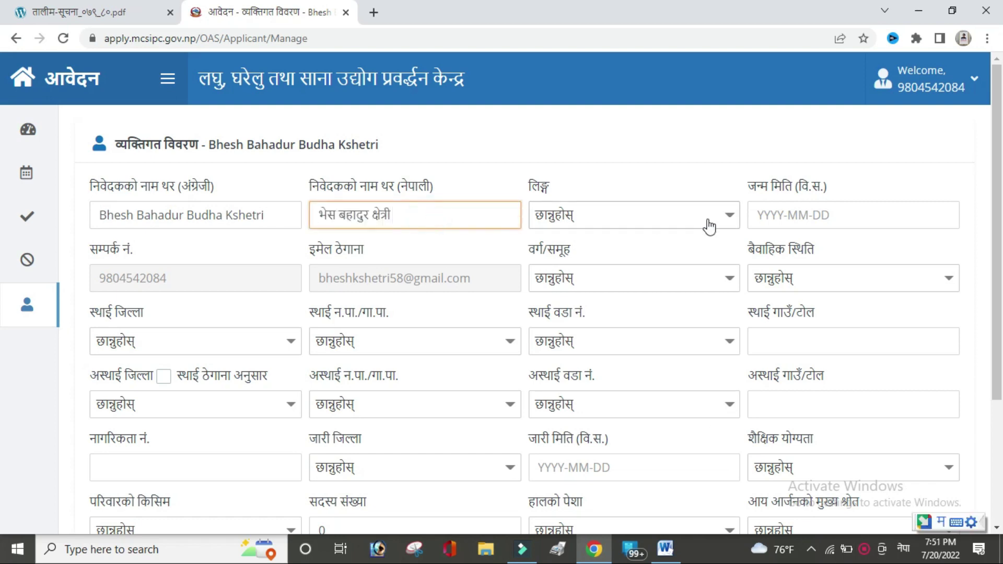
click(713, 227)
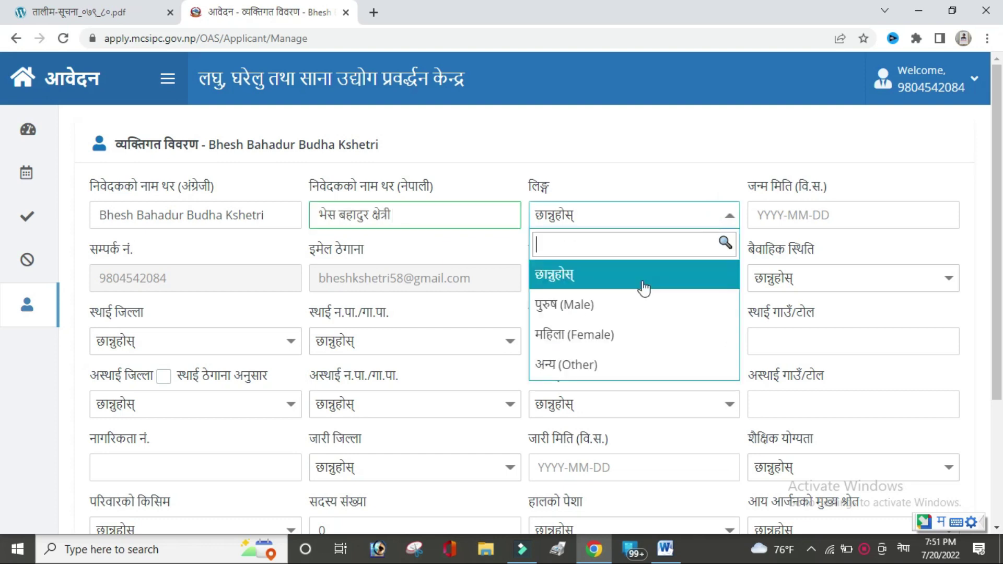
click(622, 307)
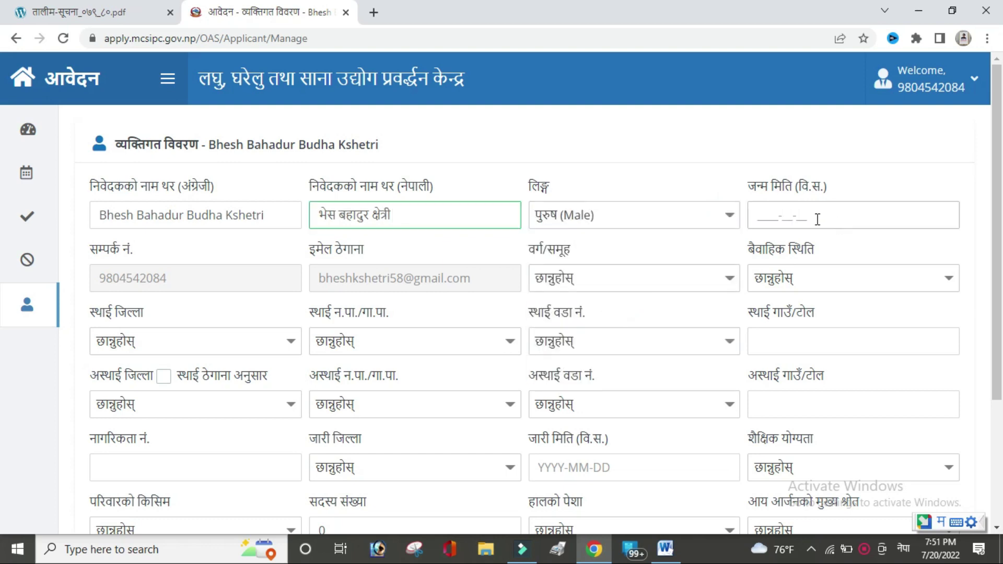
Step: Set birth date 2054-01-01, group ब्राहमण/क्षेत्री and marital status अविवाहित (Single)
click(759, 215)
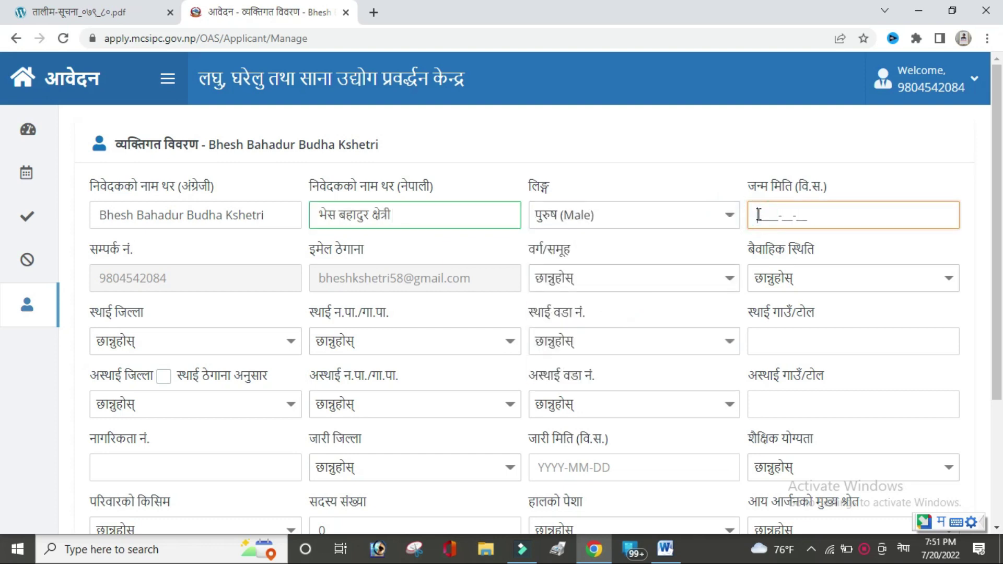
text(20)
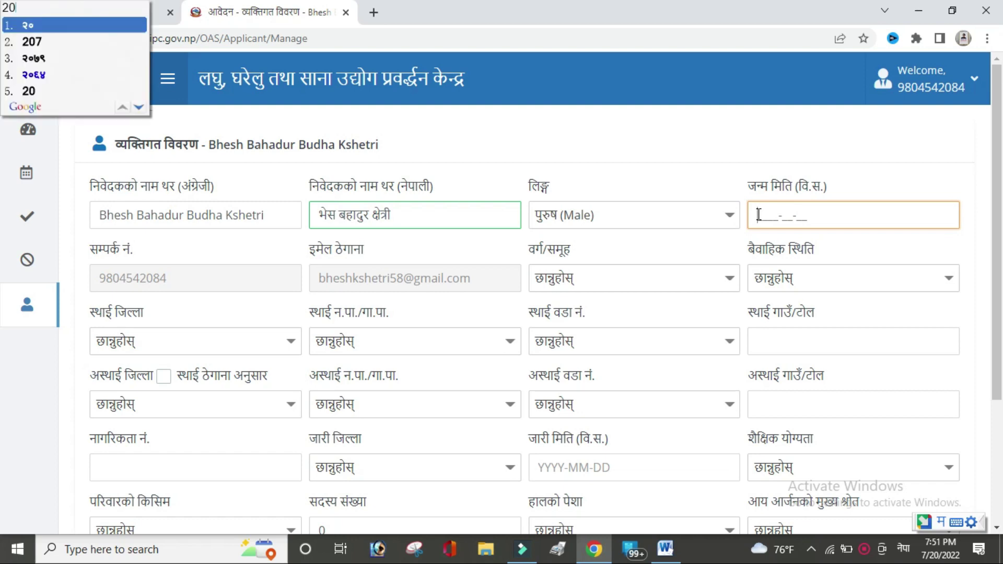
text(54)
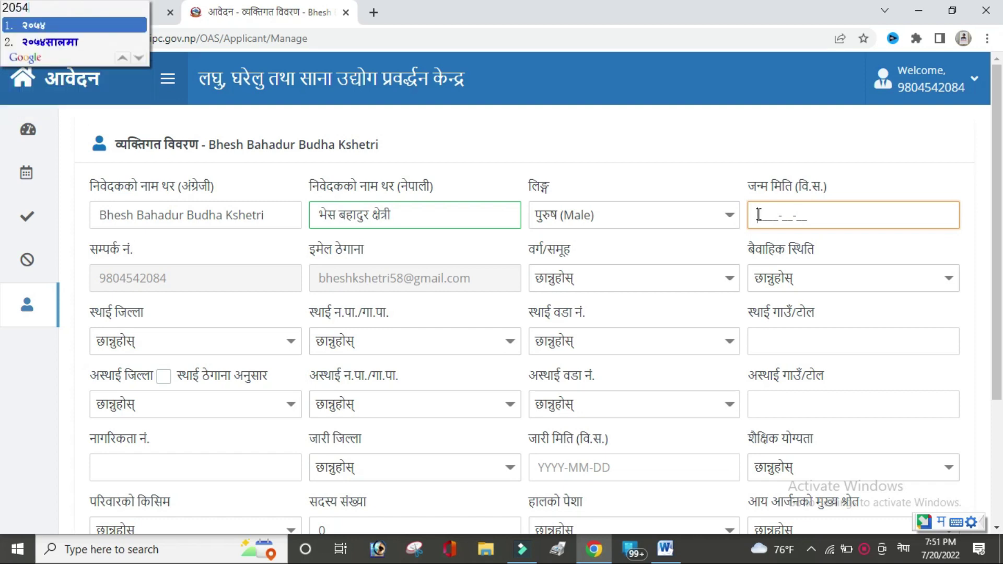
key(alt+shift)
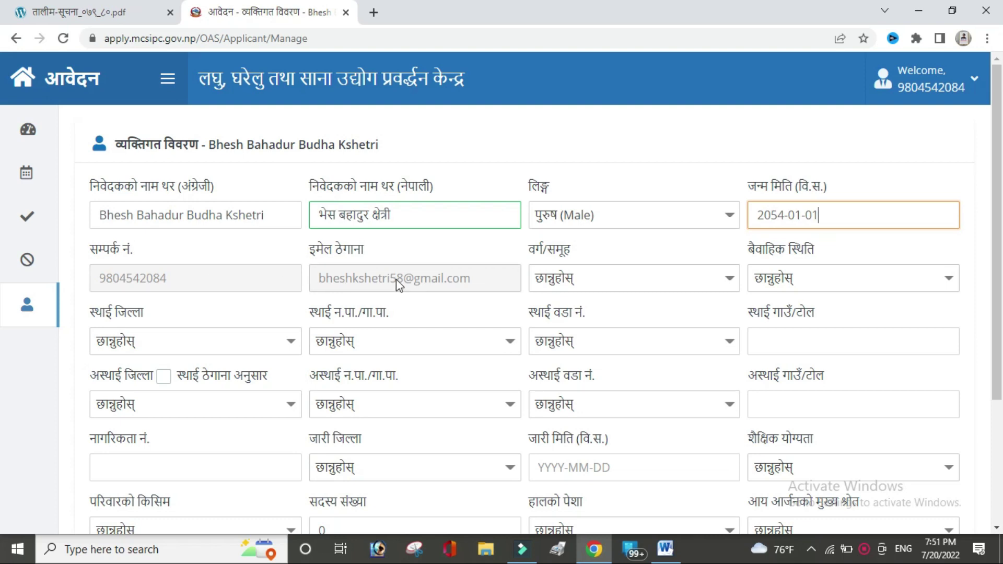
click(726, 280)
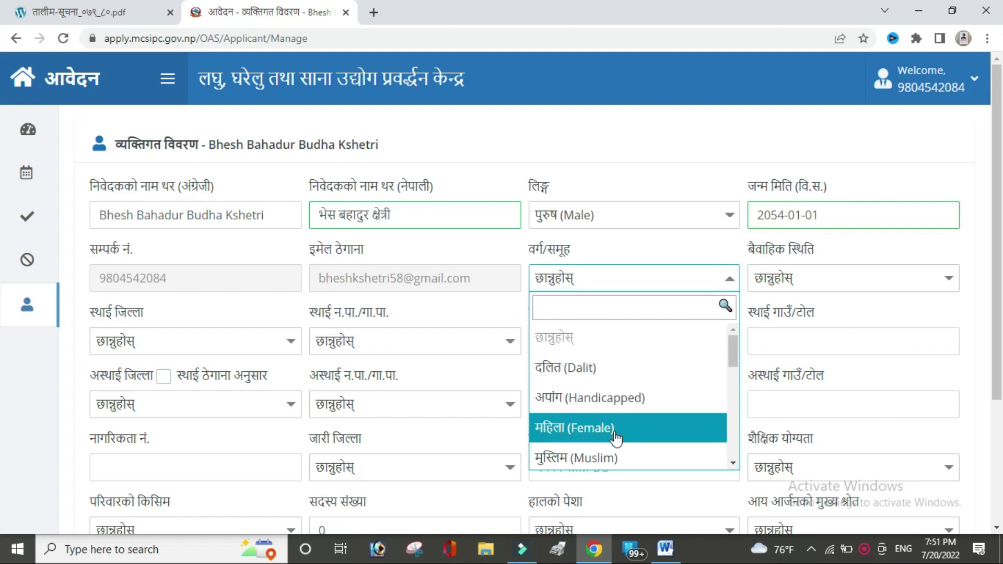
drag(735, 351, 732, 441)
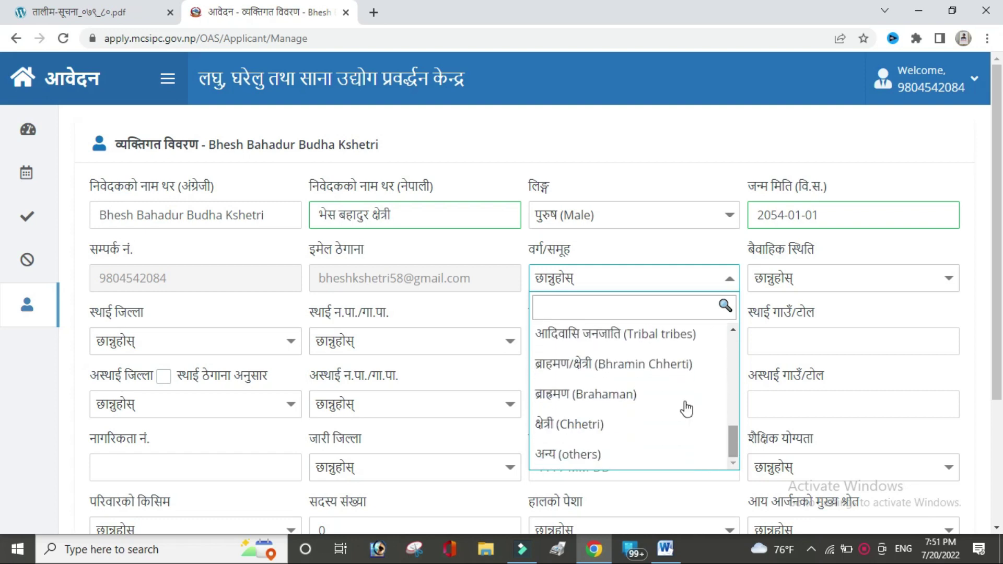
click(637, 373)
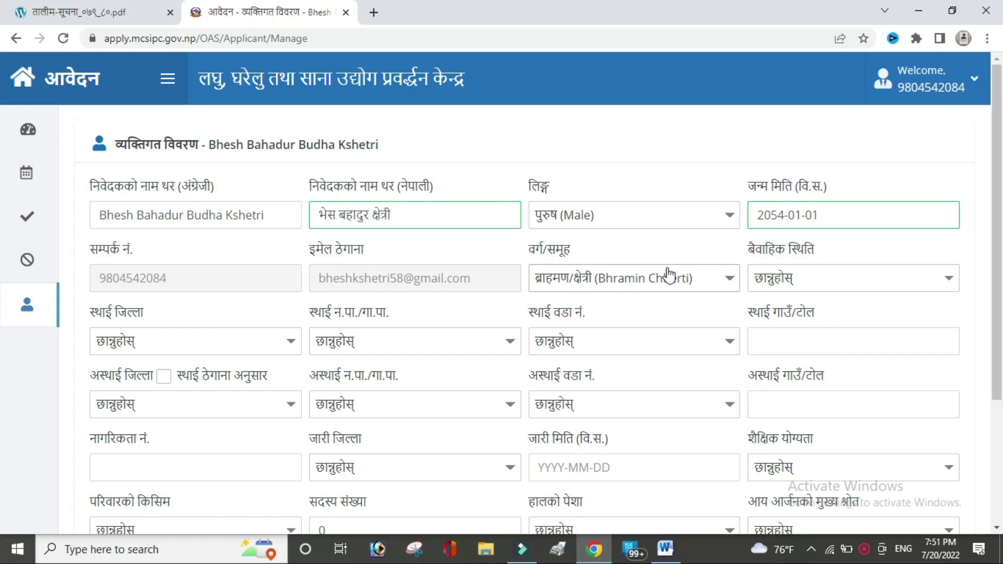
click(891, 287)
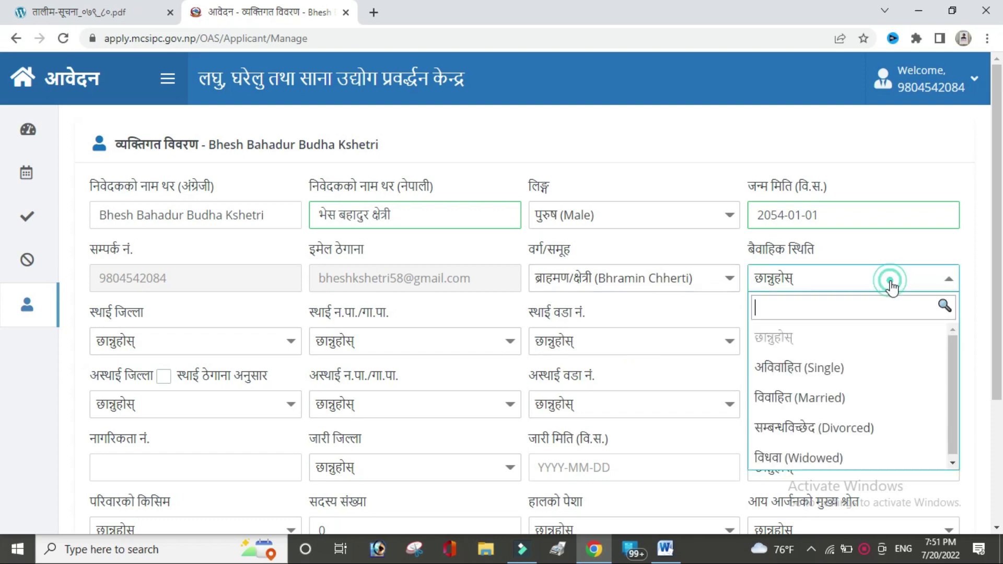
click(842, 377)
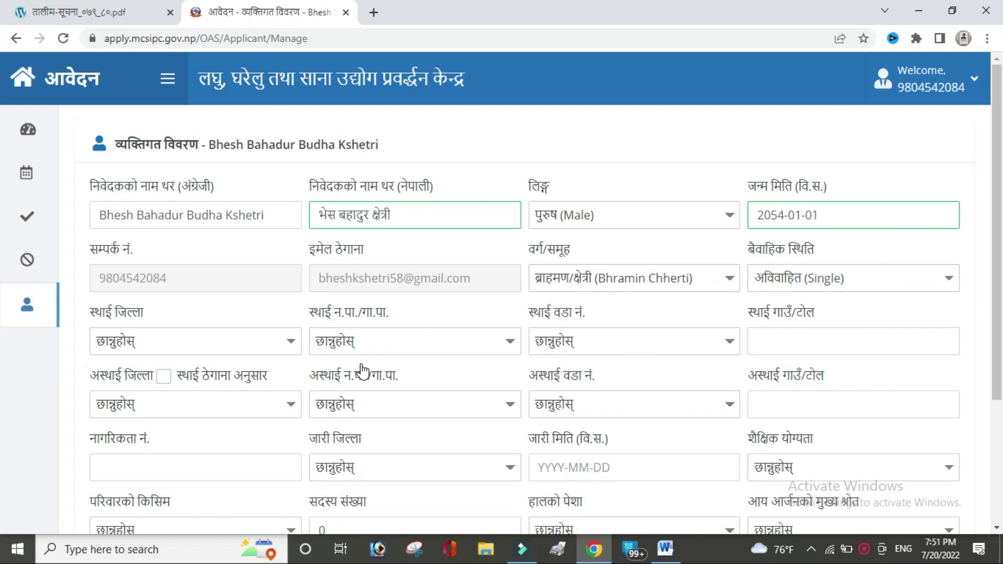
click(291, 342)
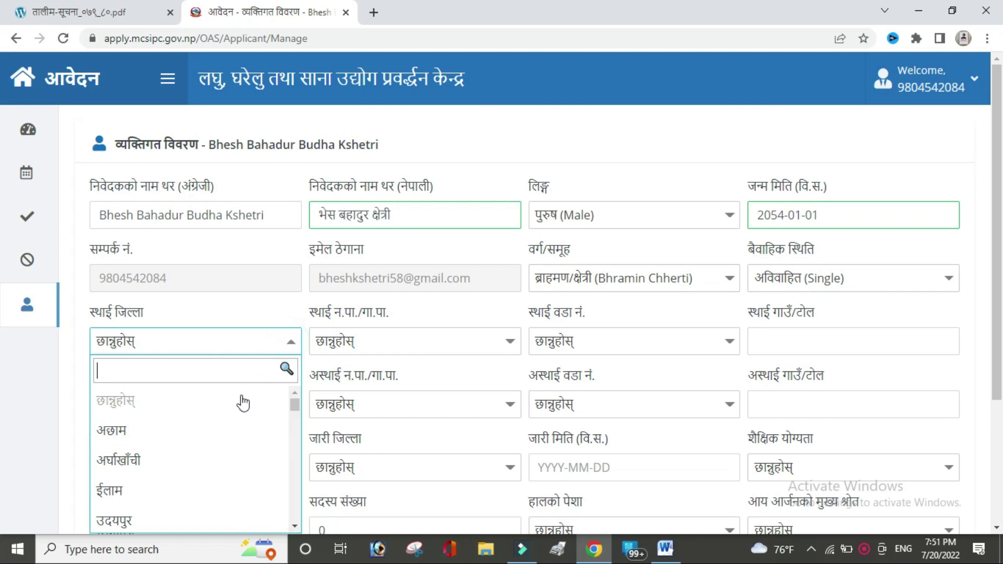
Step: Set permanent address to बर्दिया, गुलरिया नगरपालिका, ward 1, and paste the tole entry
text(b)
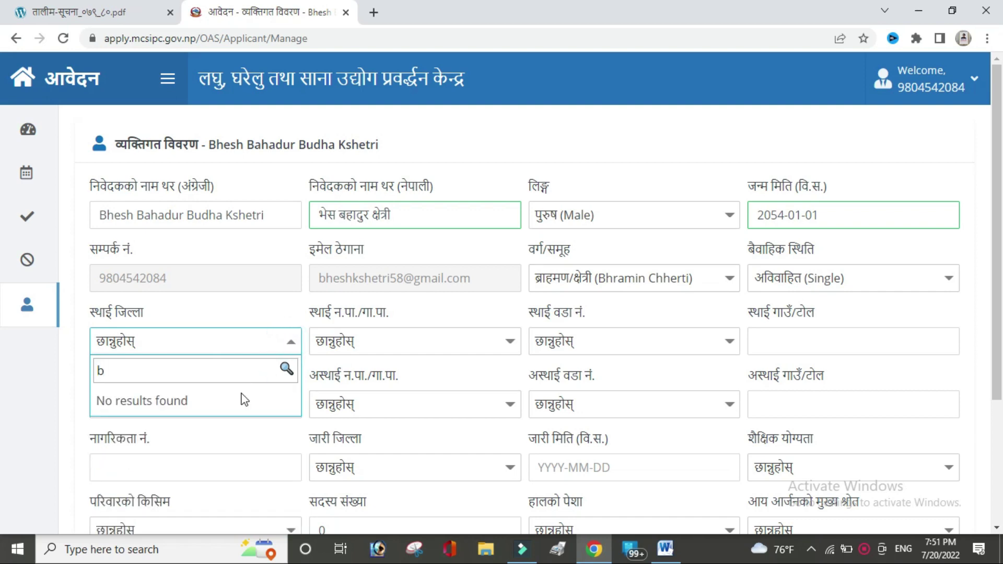
key(BackSpace)
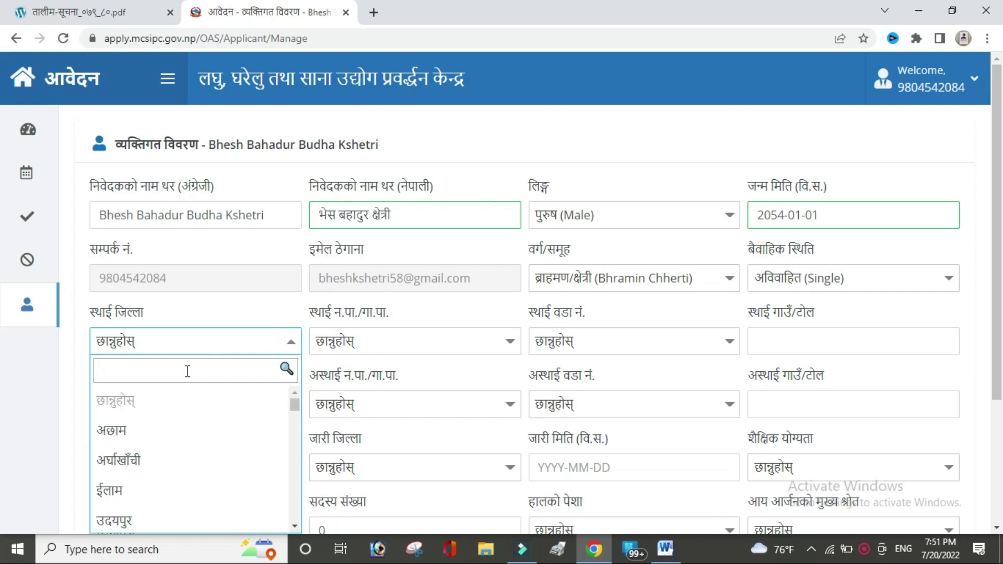
drag(296, 409, 293, 470)
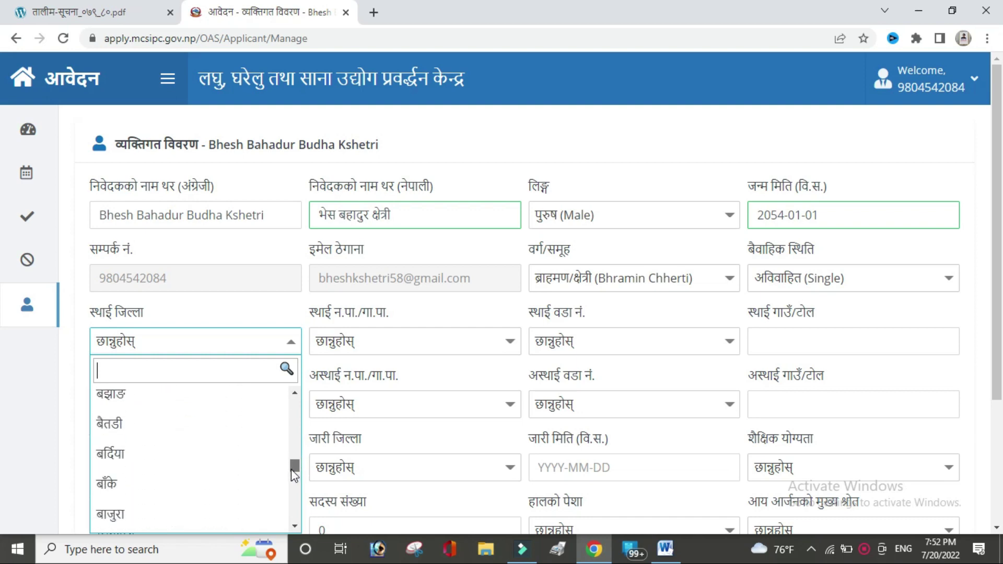
click(183, 453)
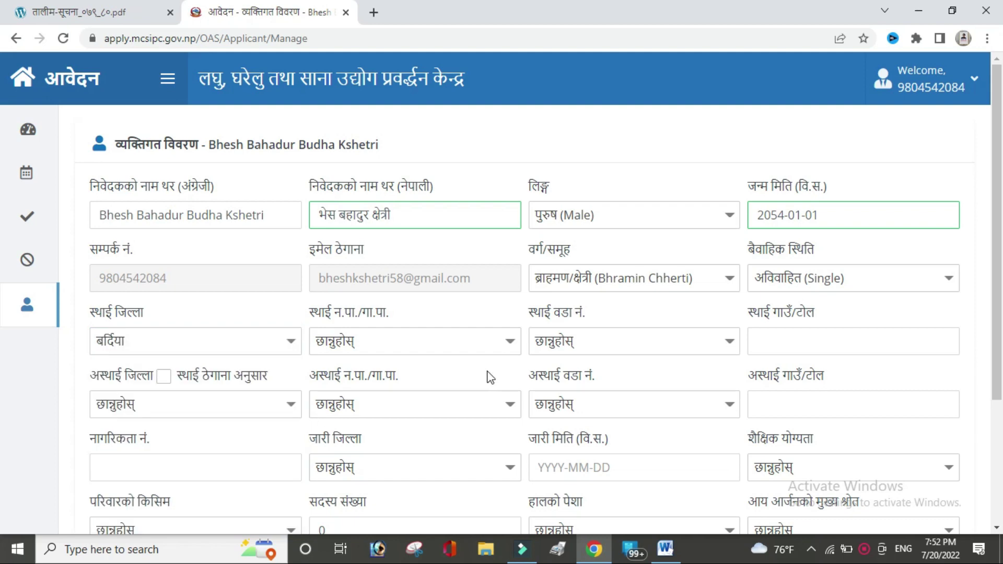
click(487, 342)
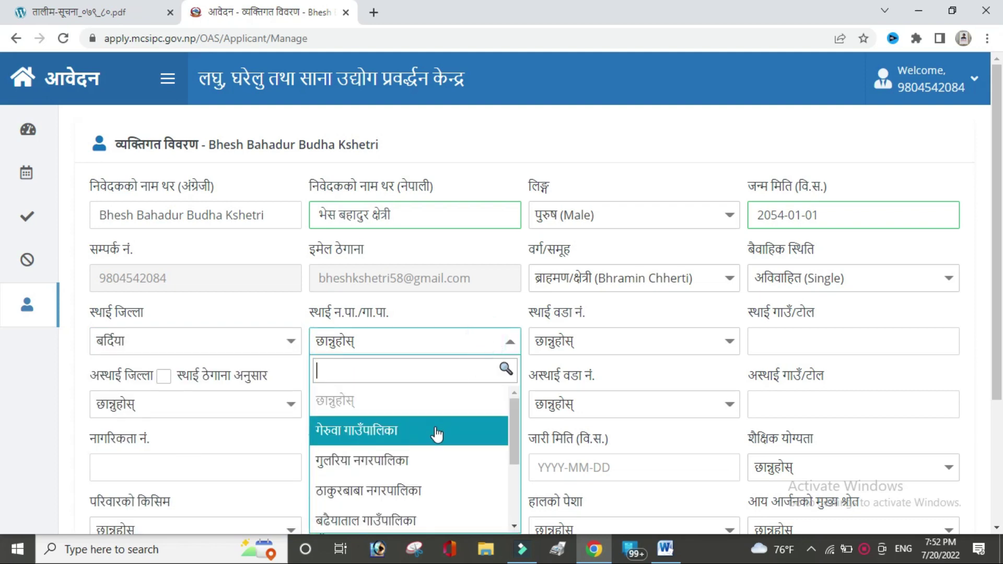
click(414, 462)
click(667, 350)
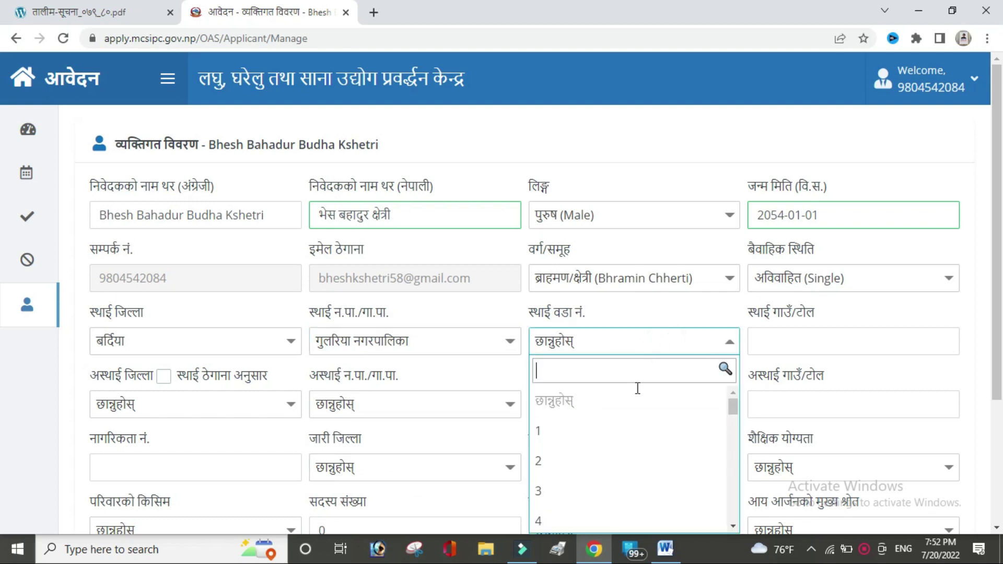
click(595, 432)
click(868, 343)
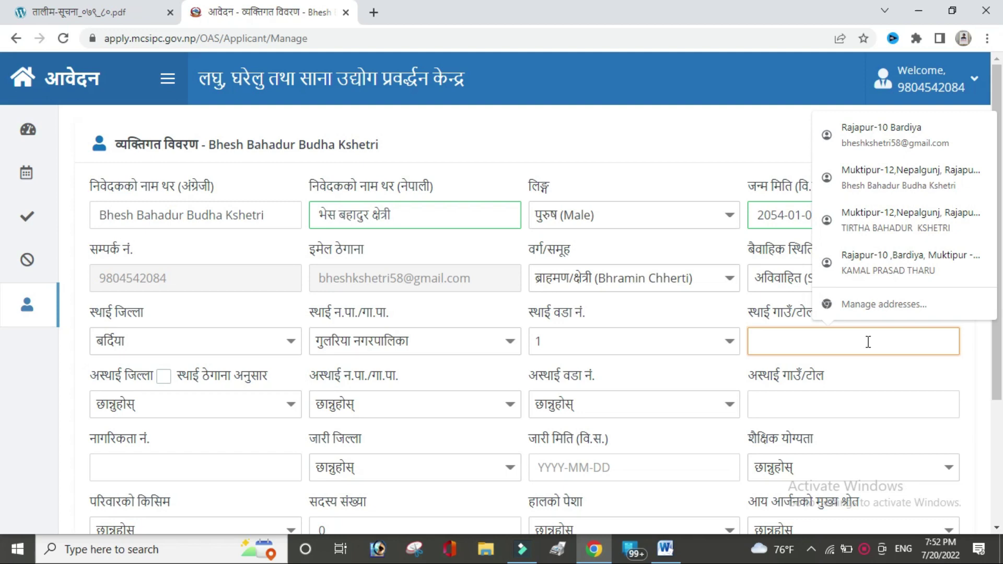
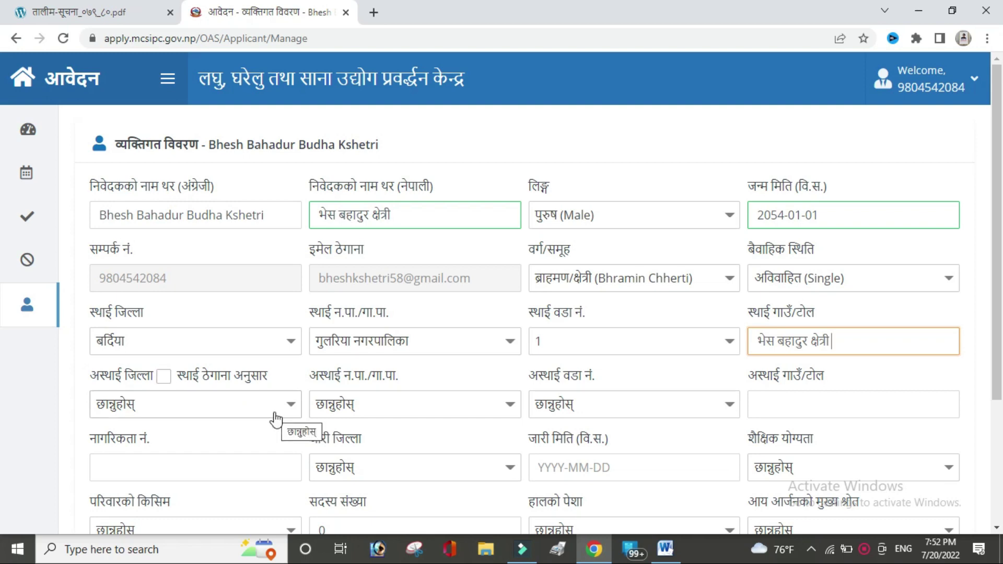
Step: Copy permanent address to temporary, enter the citizenship number and issuing district बर्दिया
click(164, 380)
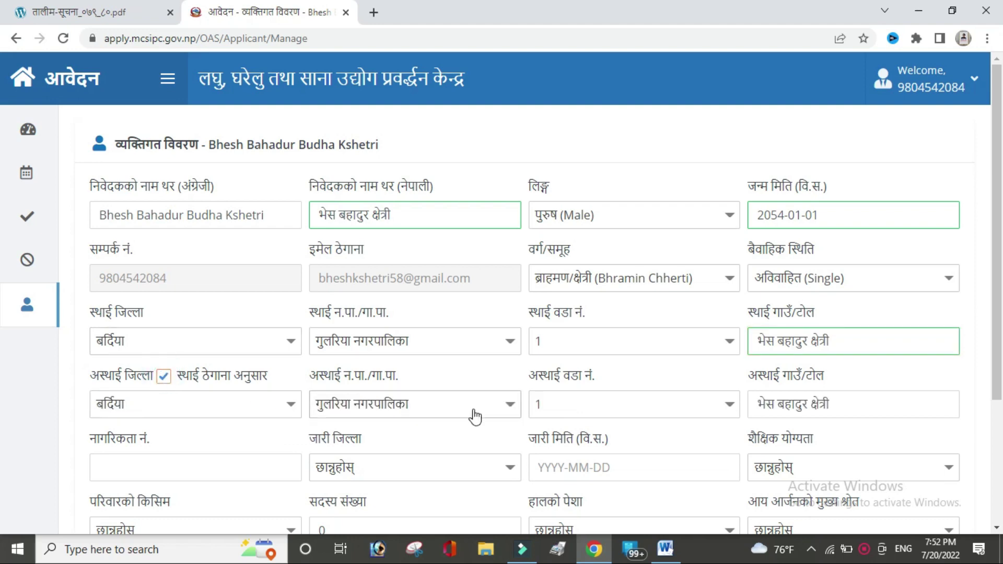
scroll(3, 408, down, 1)
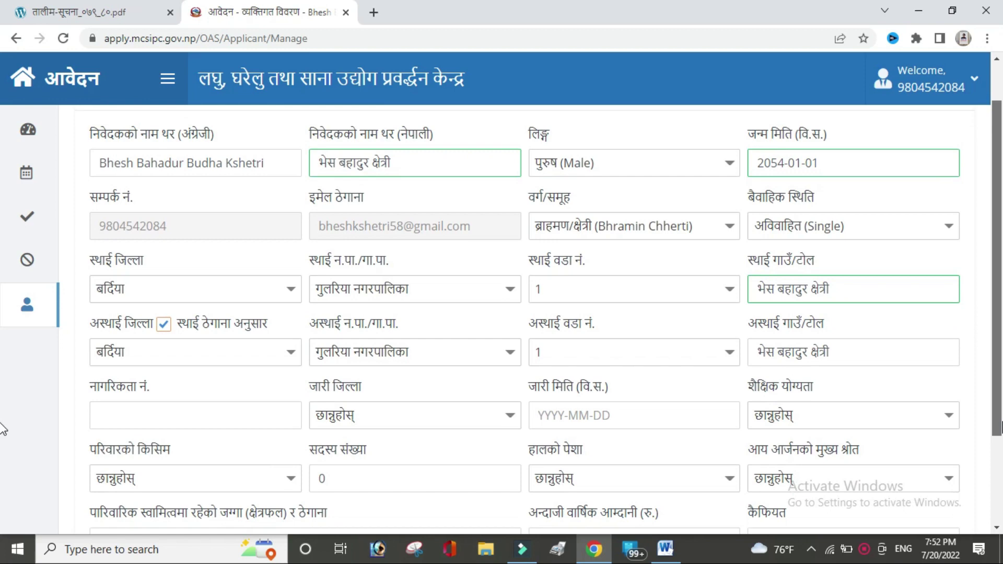
click(196, 418)
text(1234)
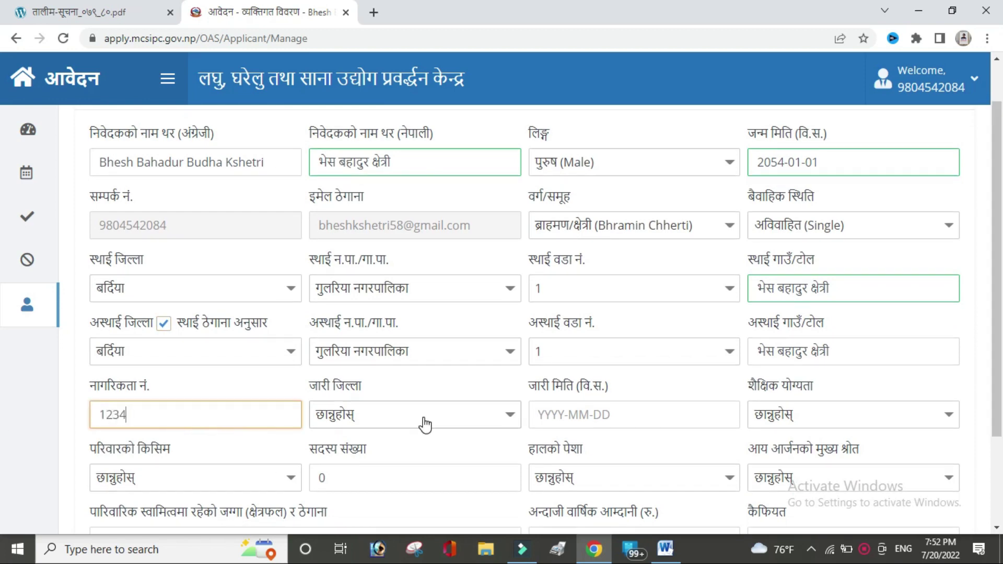
click(424, 424)
click(425, 424)
click(425, 425)
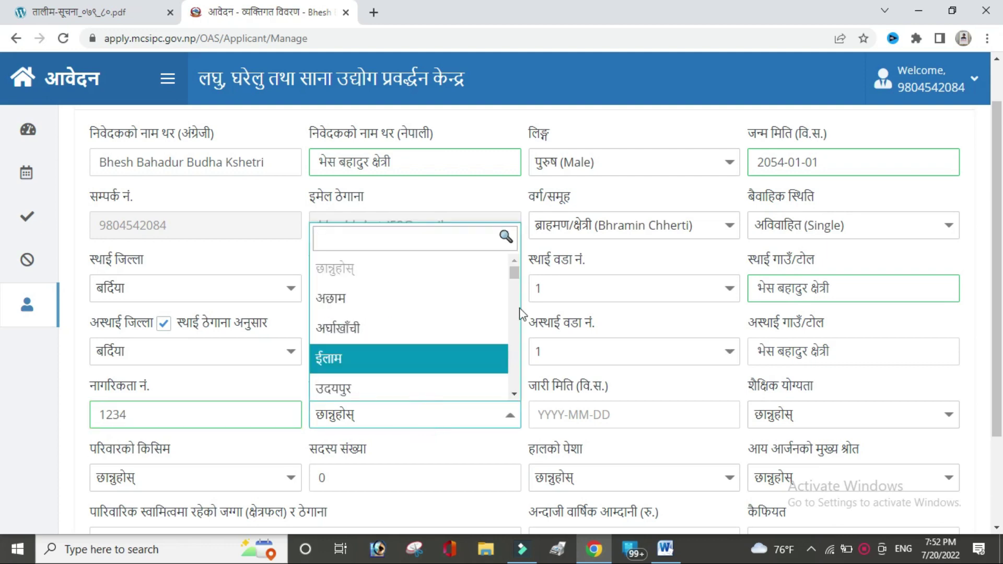
drag(513, 274, 509, 336)
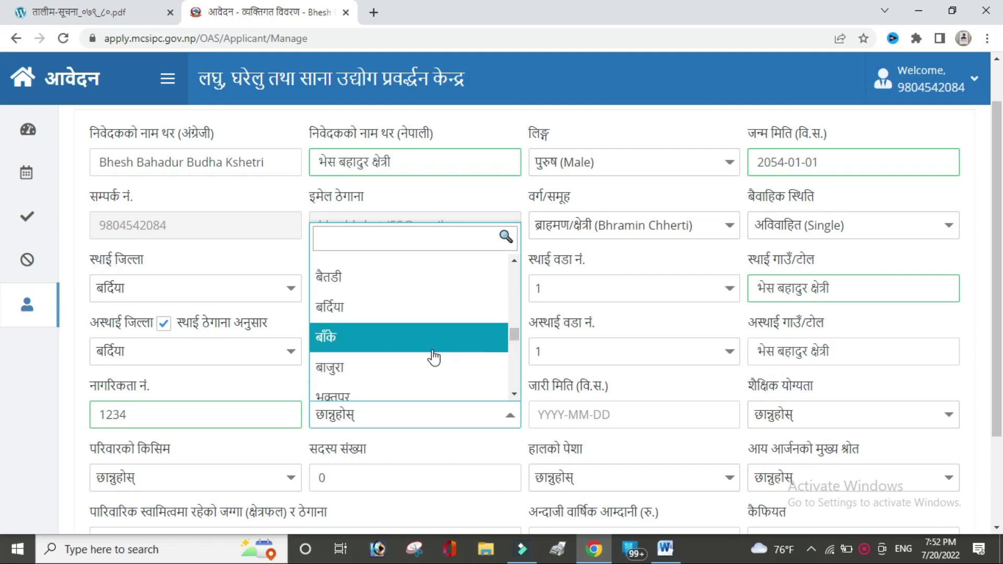
click(416, 320)
Step: Set citizenship issue date 2071-01-01 and education to माध्यमिक (Secondary)
click(616, 411)
text(207)
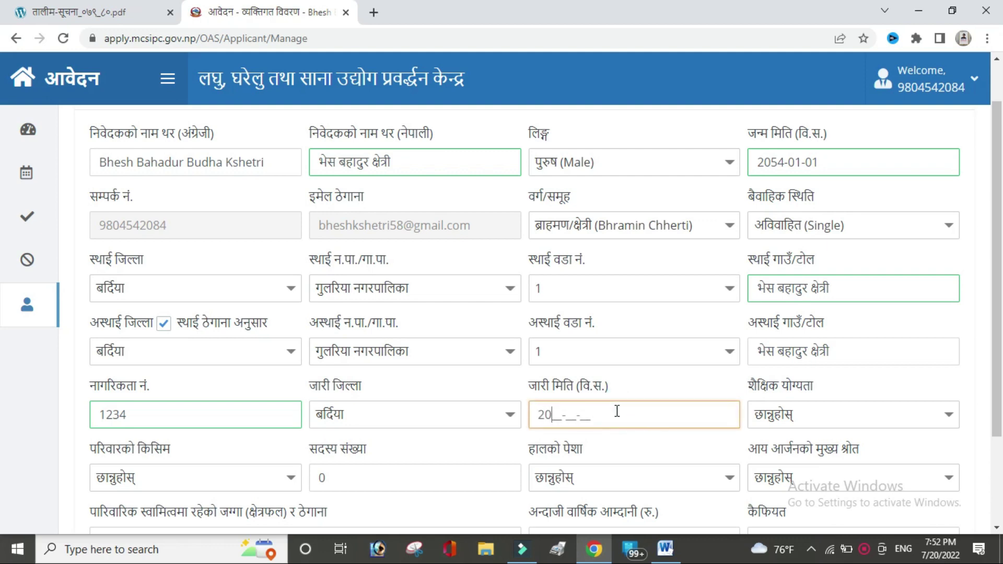
text(1-01-01)
click(834, 417)
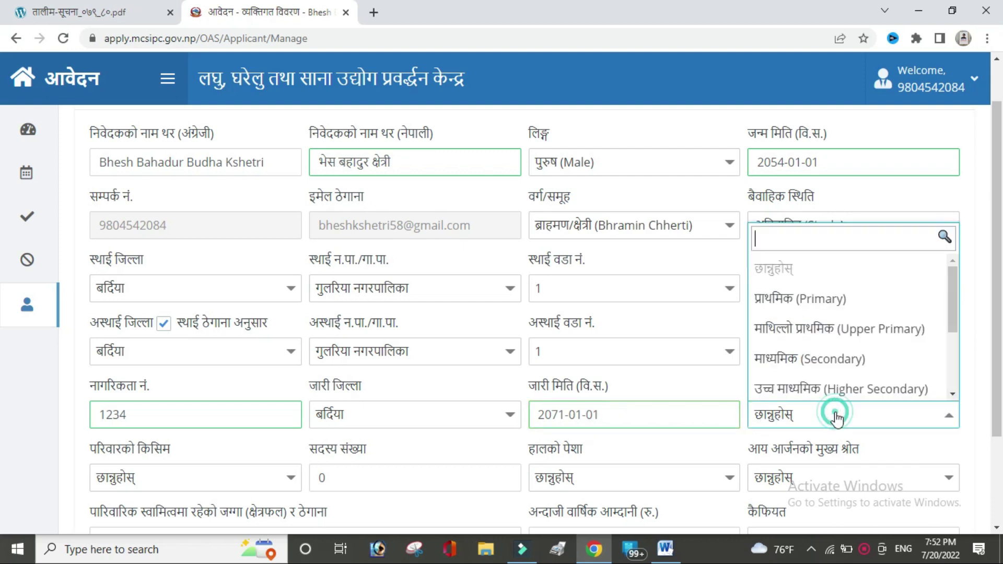
click(829, 361)
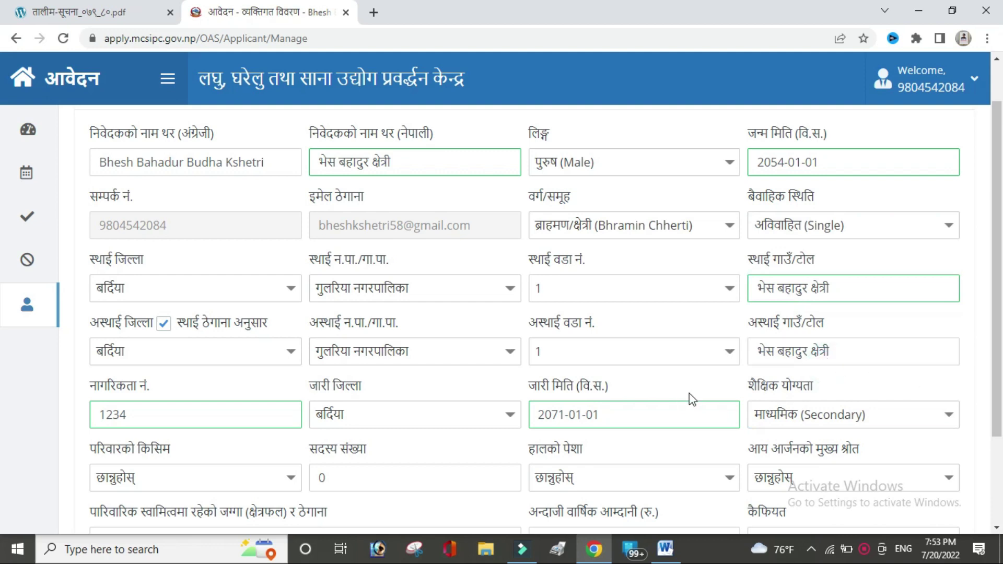
scroll(319, 392, down, 3)
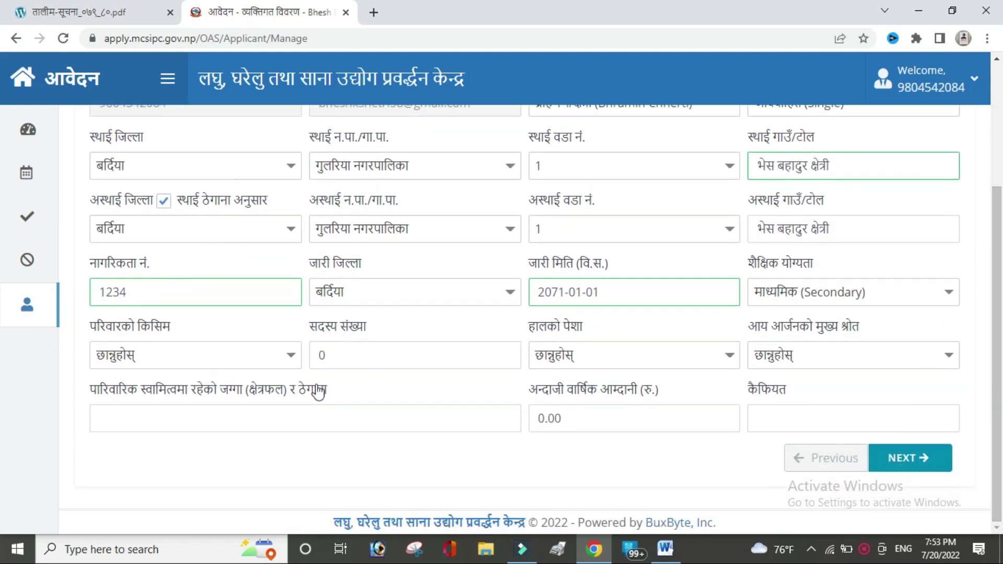
Step: Set family type एकल (Nuclear), clear member count, occupation दैनिक ज्यालादारी, income source daily wages
click(282, 357)
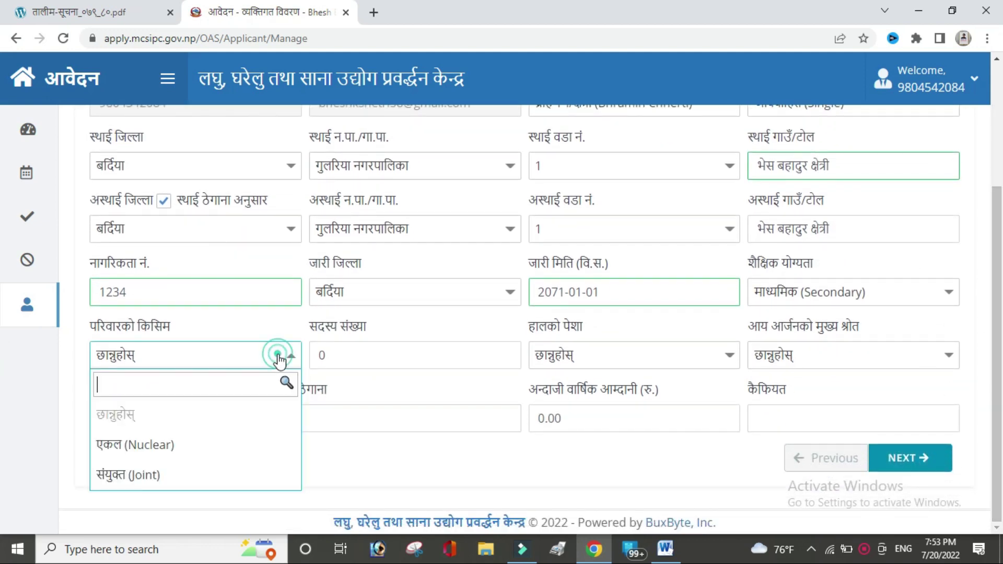
click(181, 443)
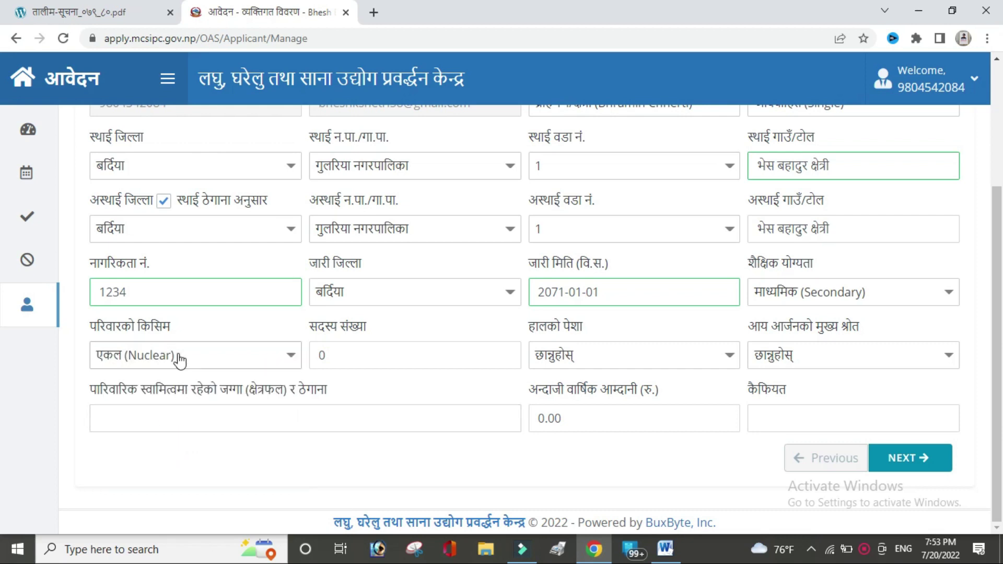
click(341, 356)
key(BackSpace)
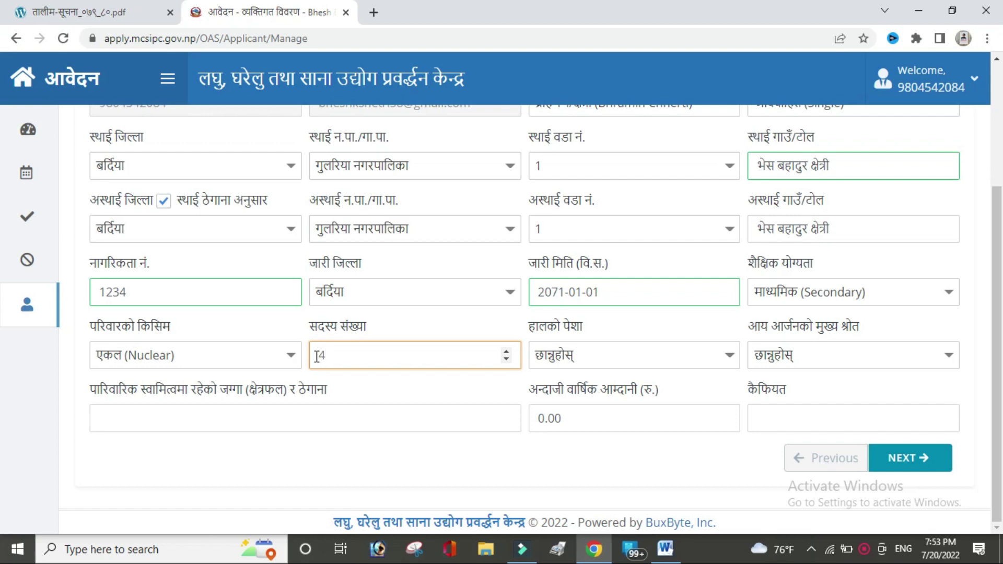
click(711, 355)
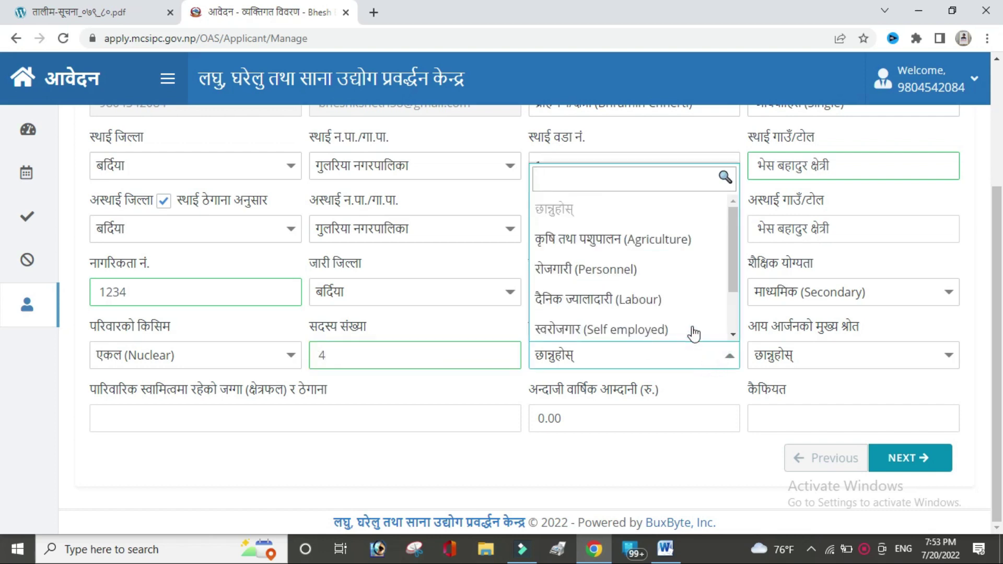
click(666, 297)
click(816, 358)
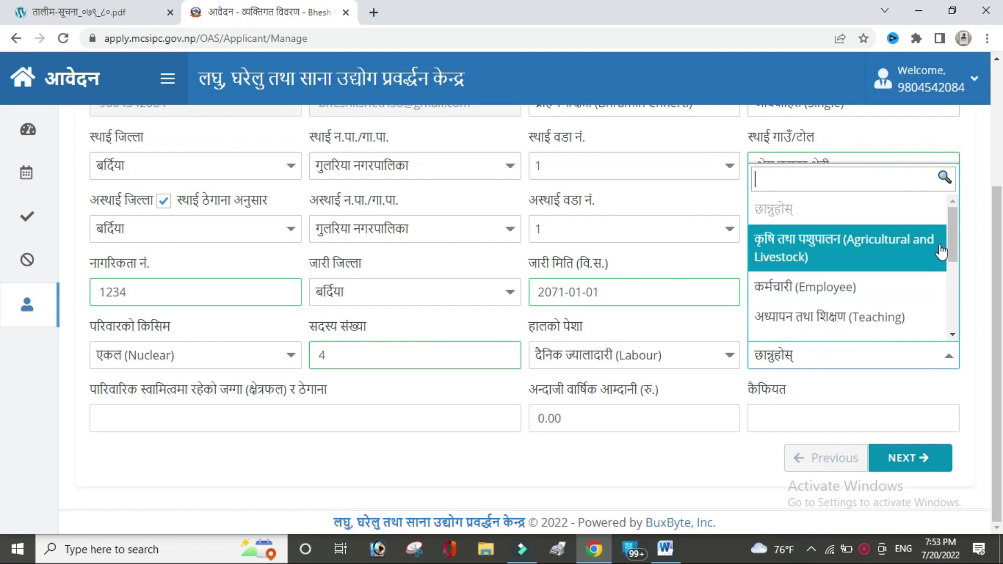
drag(953, 256, 957, 321)
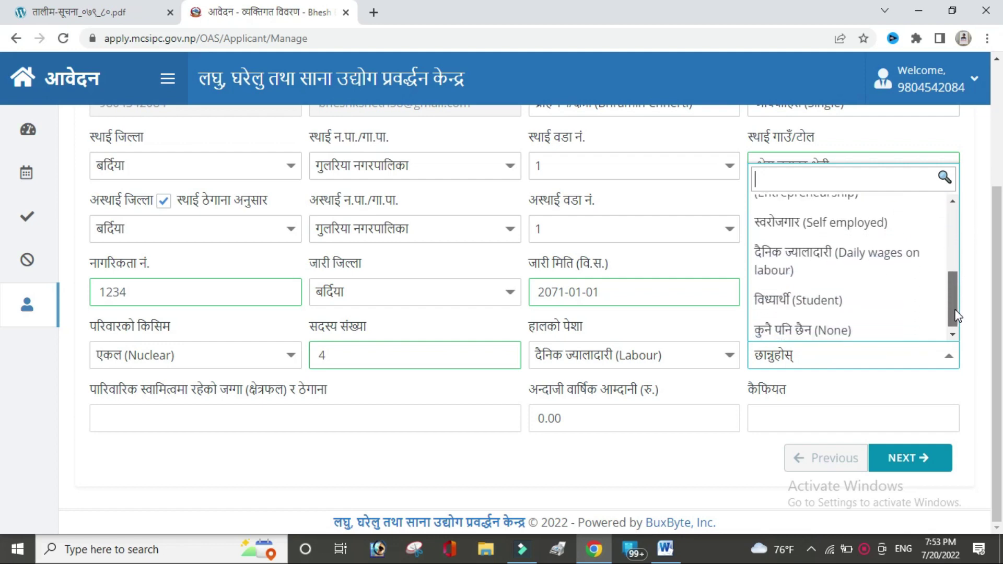
click(841, 279)
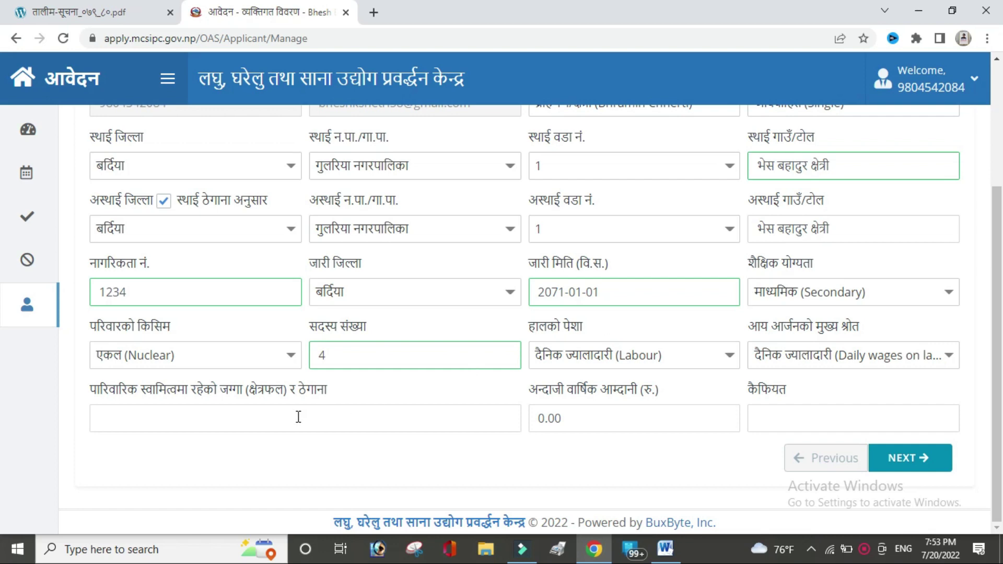
Step: Fill the family land and address entry with 500m and the applicant's name
click(249, 413)
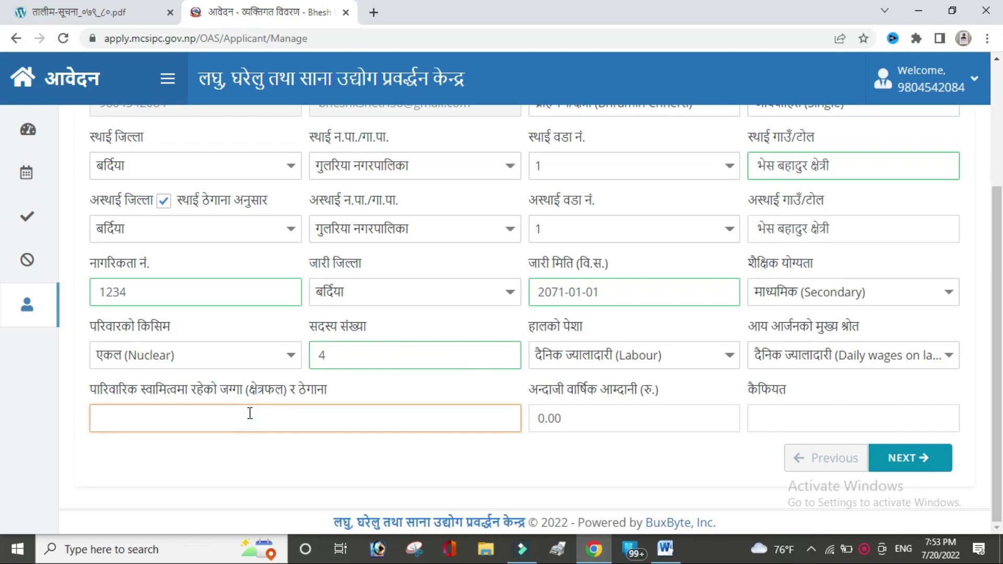
text(1234)
text(km)
key(ctrl+a)
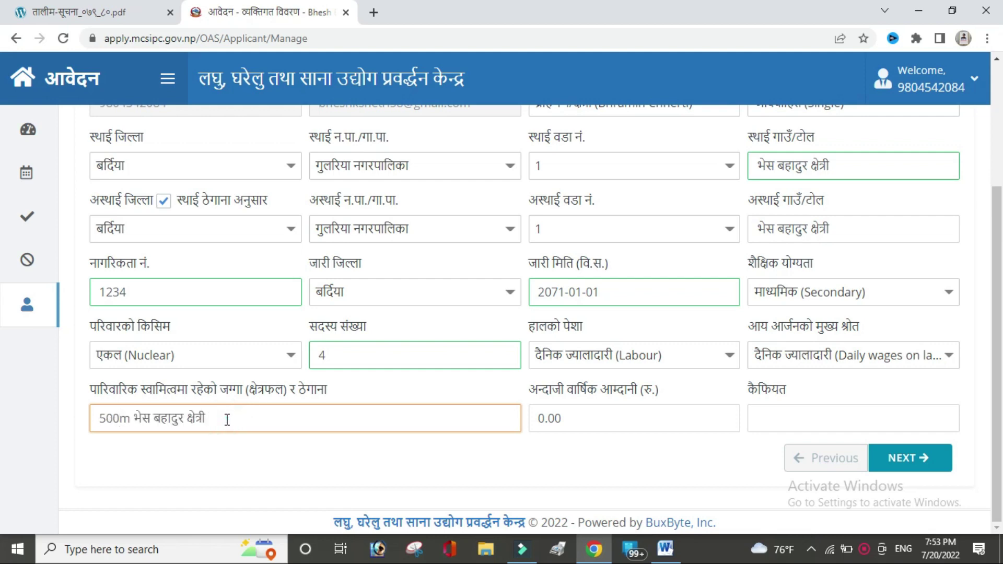
Step: Enter annual income 50000 and remarks 'no', then submit the personal details
click(609, 418)
double_click(547, 418)
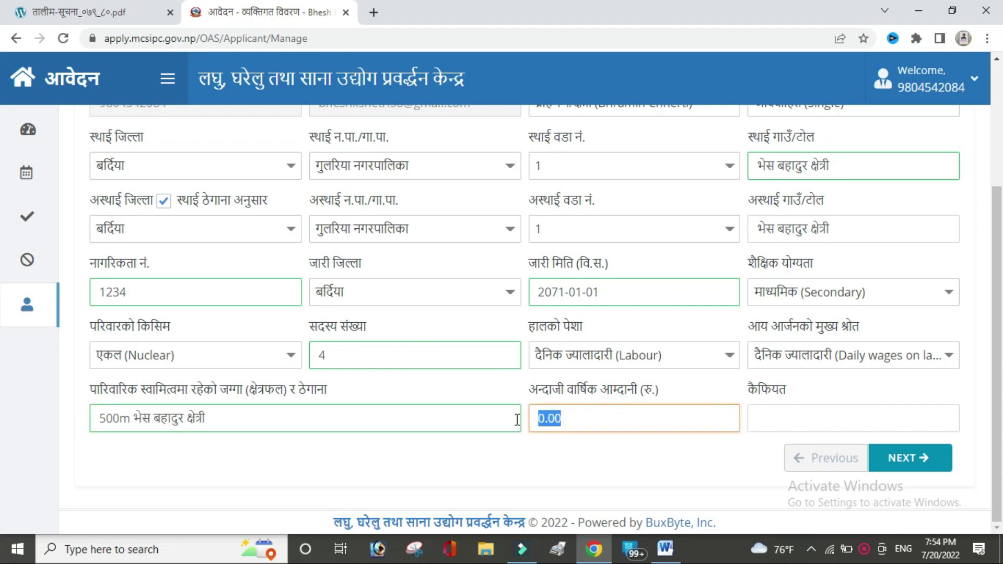
text(50000)
click(770, 424)
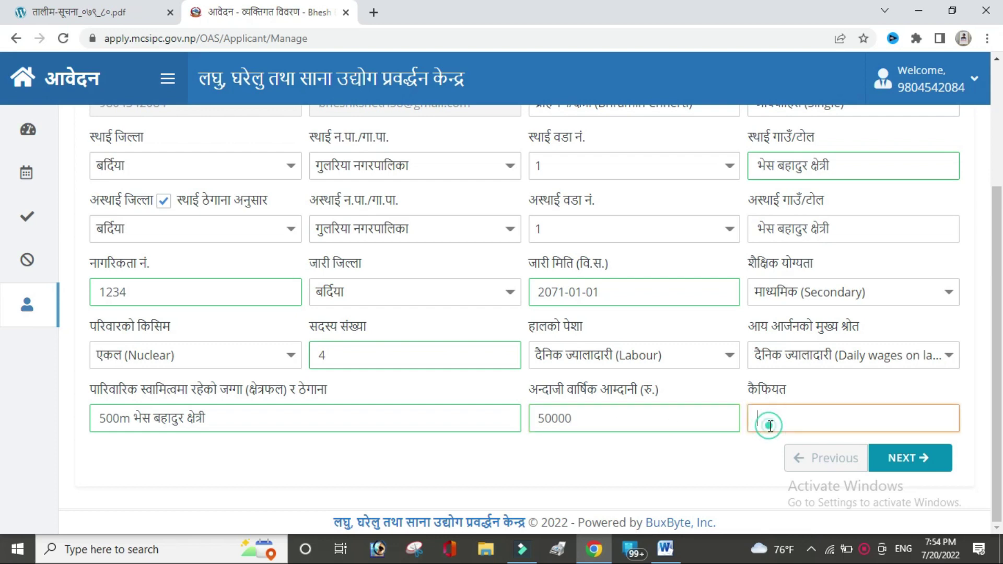
click(834, 456)
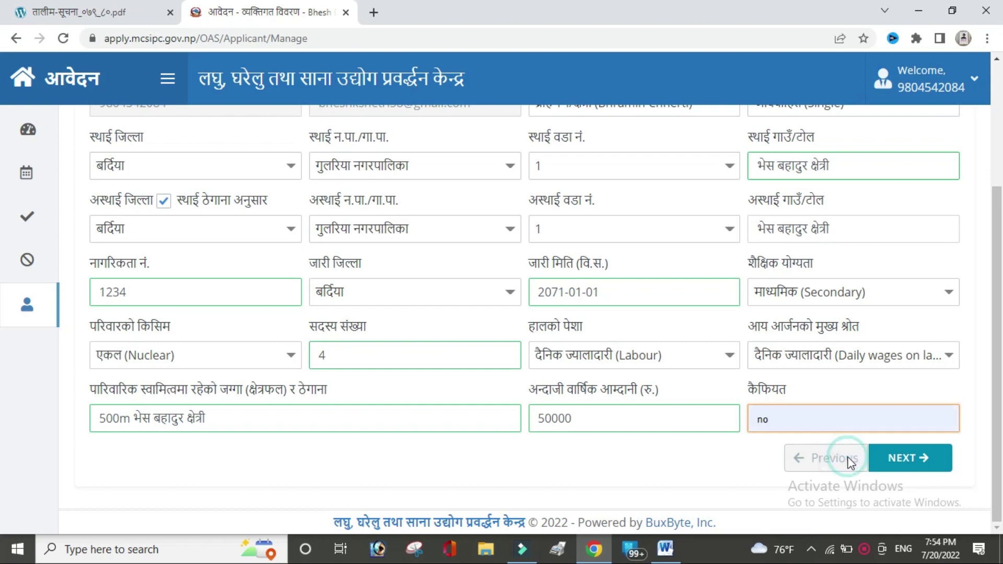
click(933, 464)
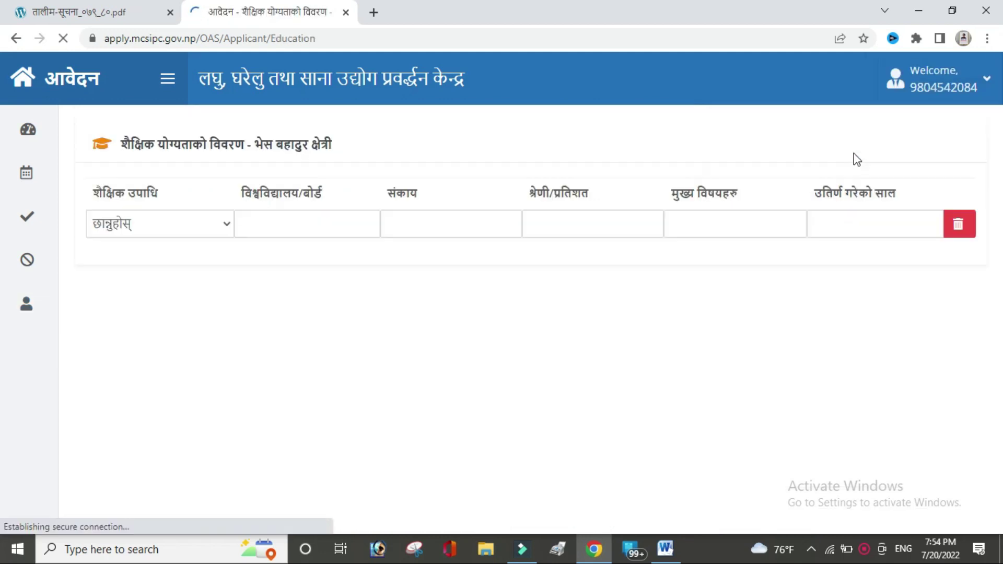
Step: Add a Secondary row with pasted board and faculty, 60%, subject computer, year 2072
click(223, 233)
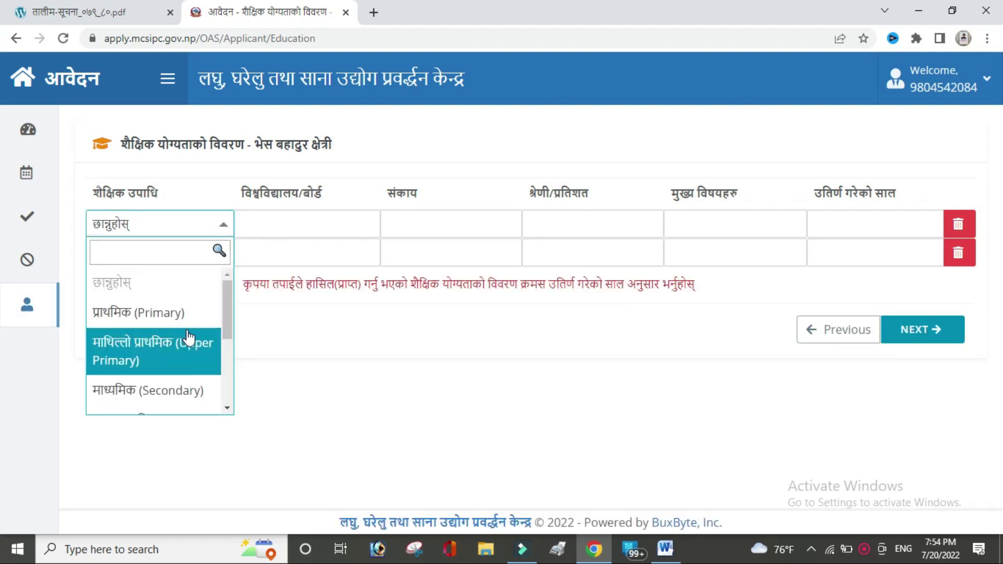
click(175, 390)
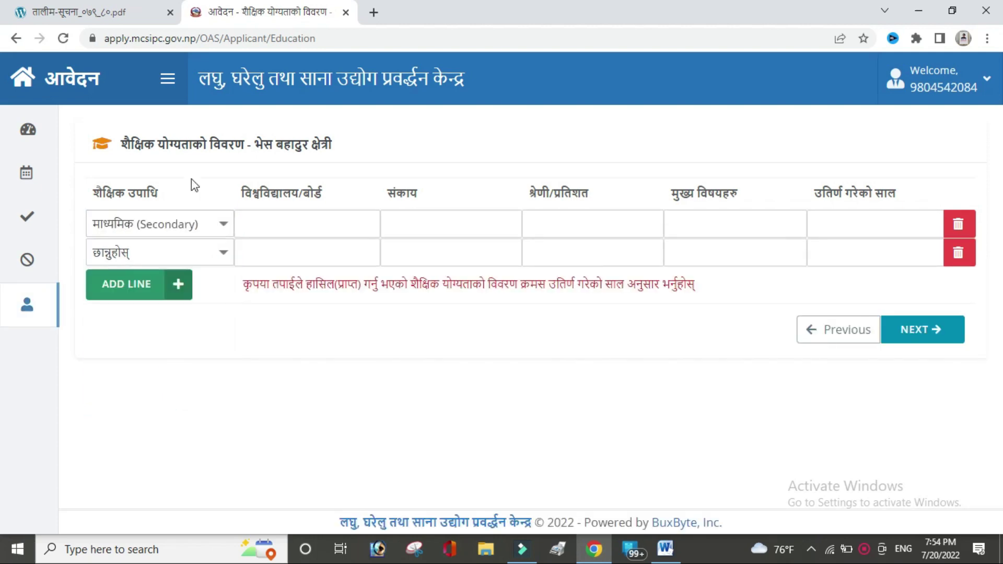
click(288, 226)
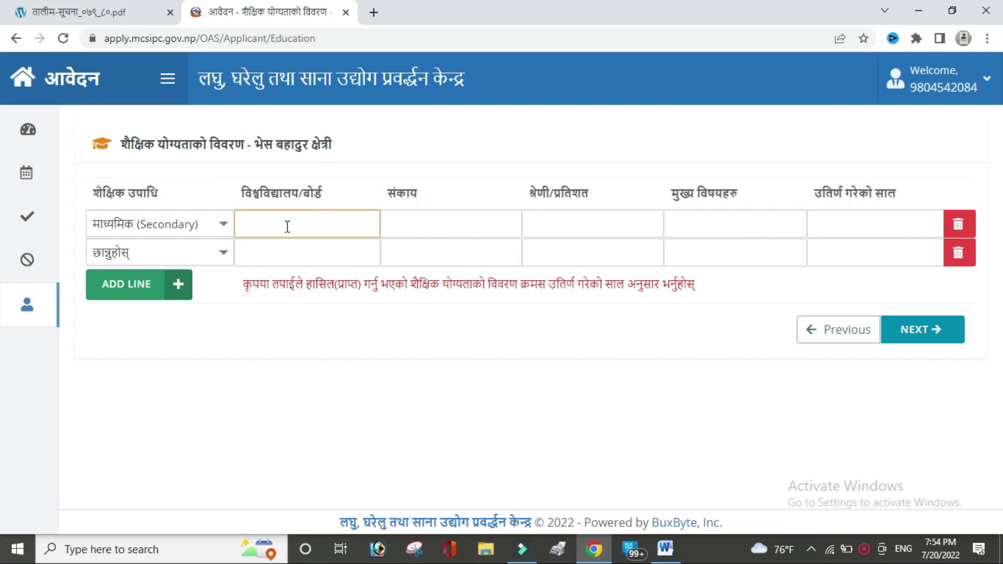
click(430, 222)
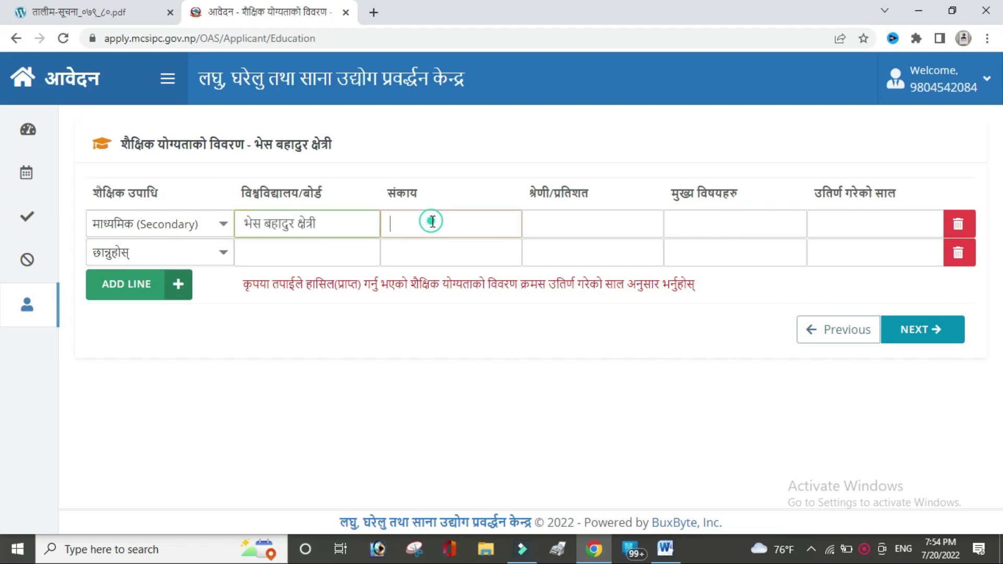
key(Tab)
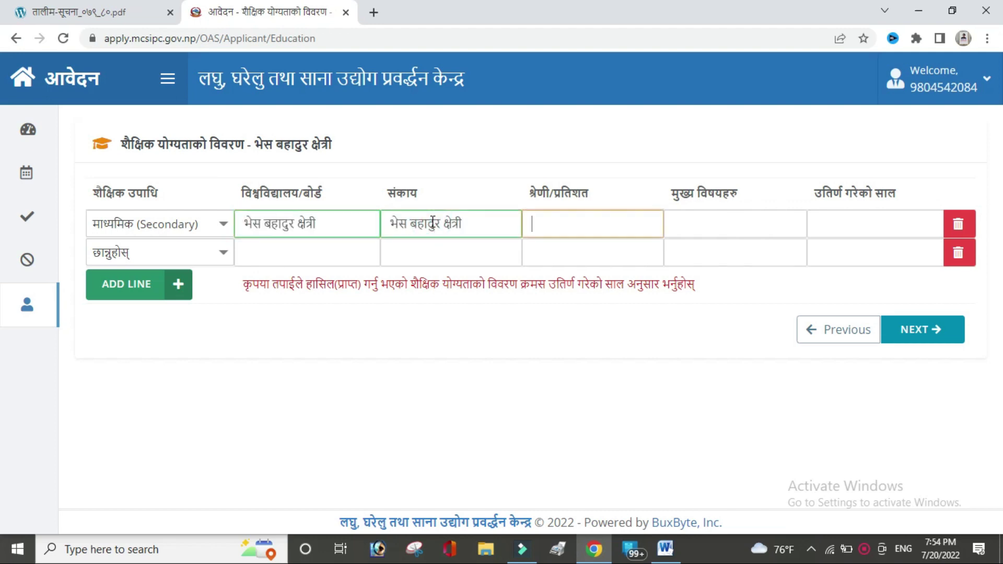
text(60)
click(713, 218)
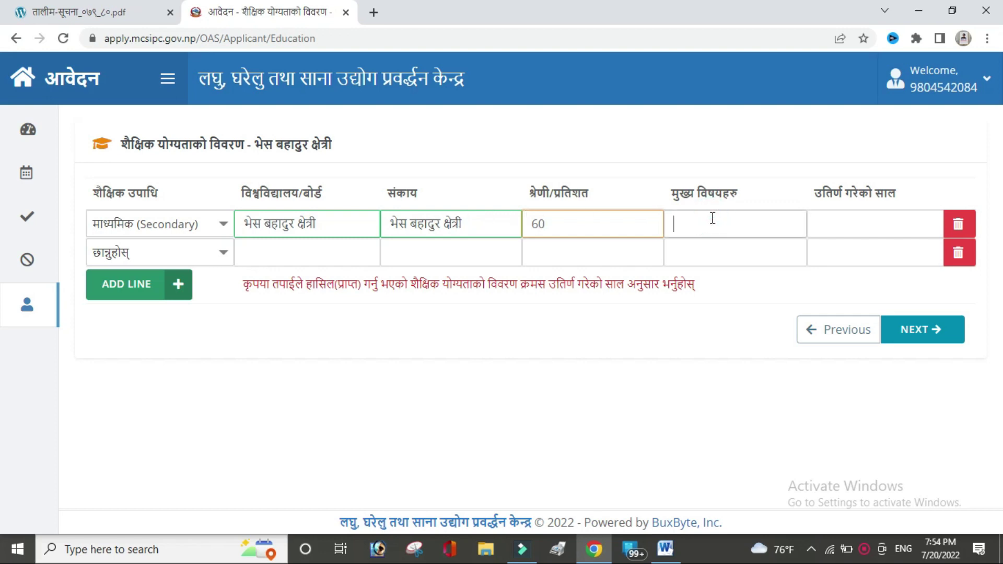
text(computer)
click(836, 223)
text(2072)
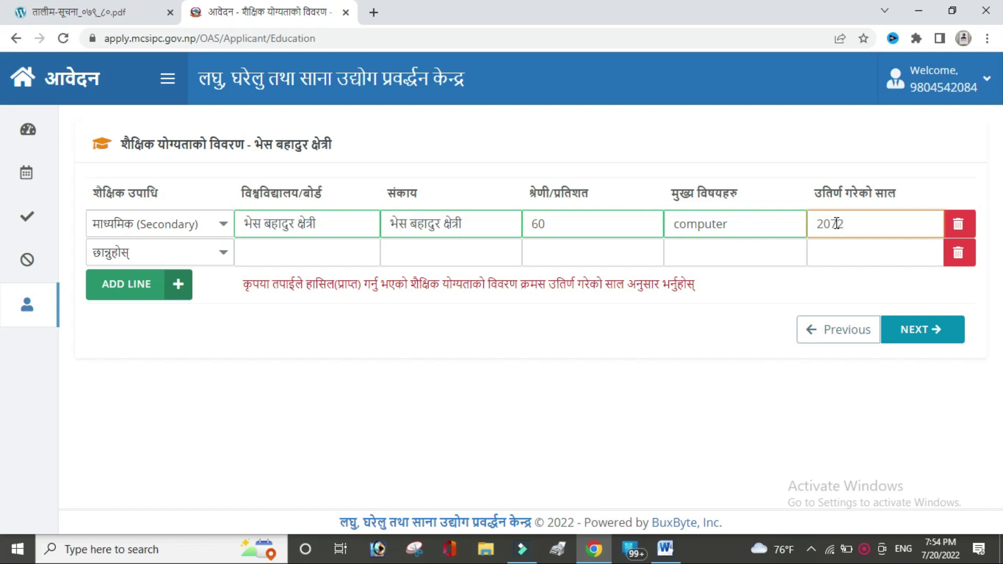
Step: Add a Primary row with pasted board and faculty, 50%, subject computer, year 2070
click(203, 254)
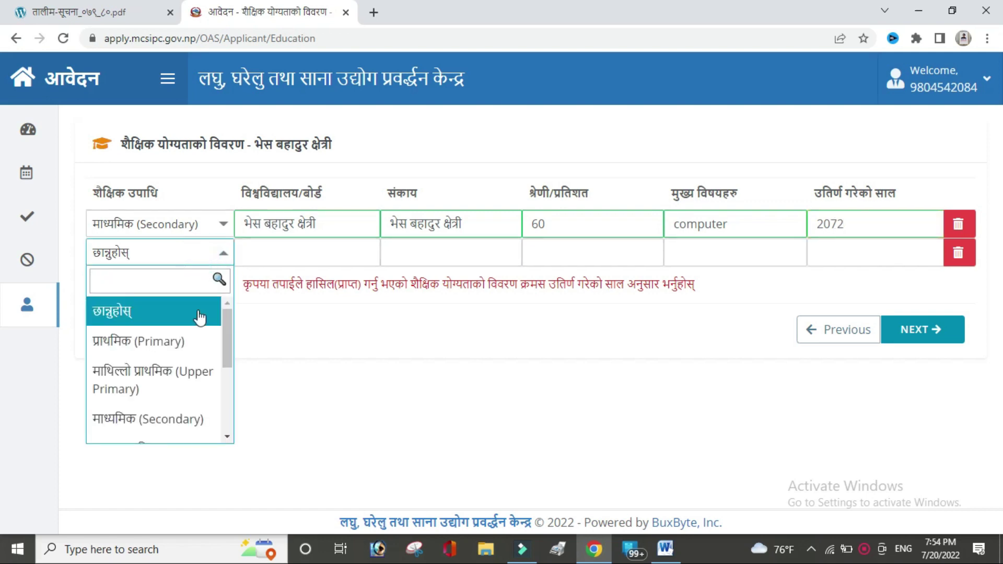
click(186, 340)
click(281, 251)
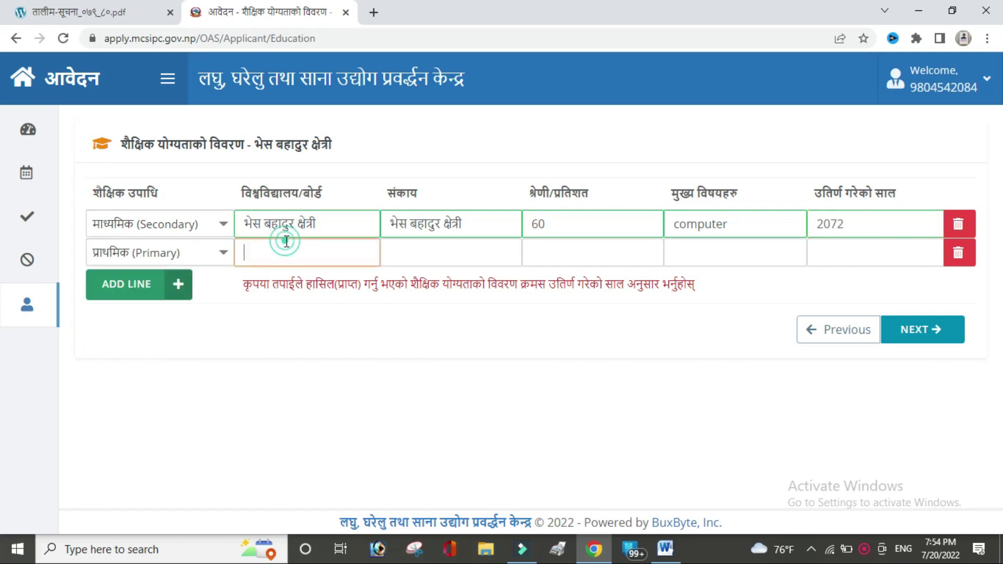
click(407, 244)
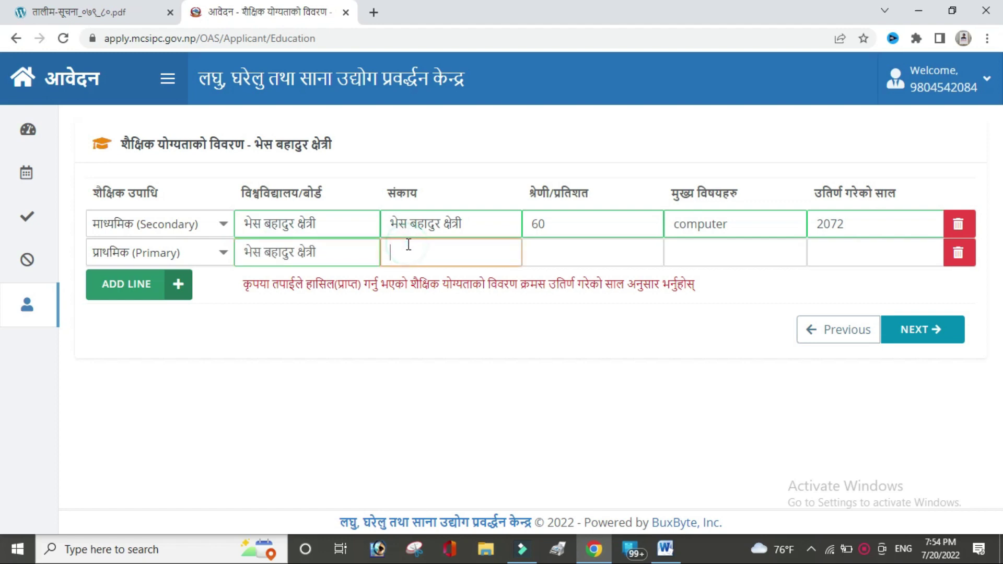
click(553, 249)
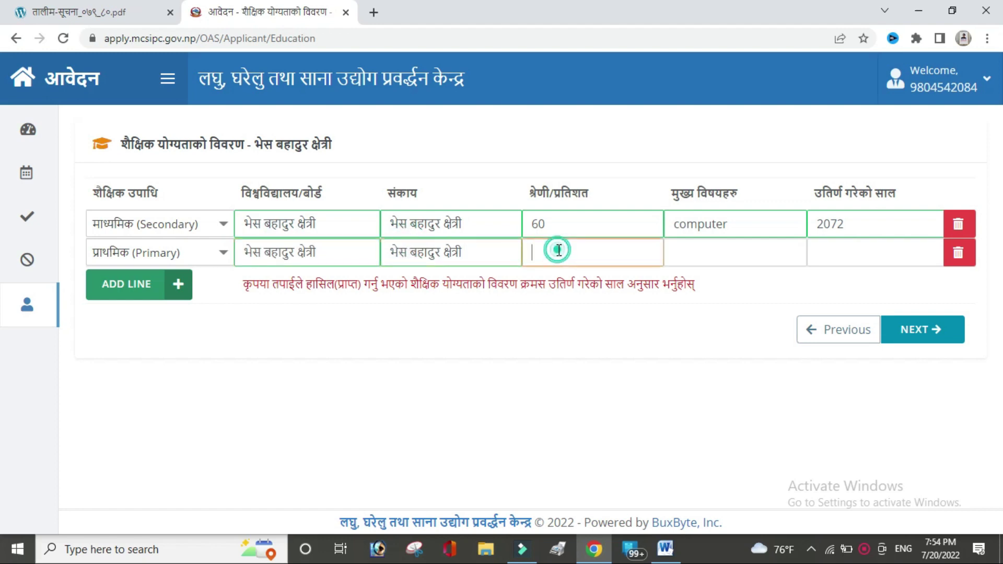
text(50)
click(735, 249)
text(com)
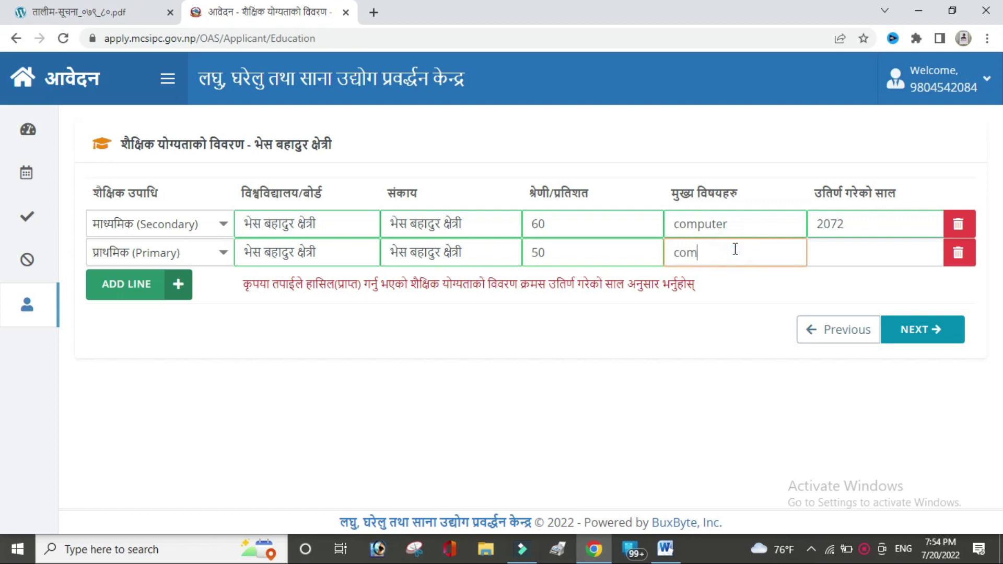
text(puter)
click(867, 249)
text(20)
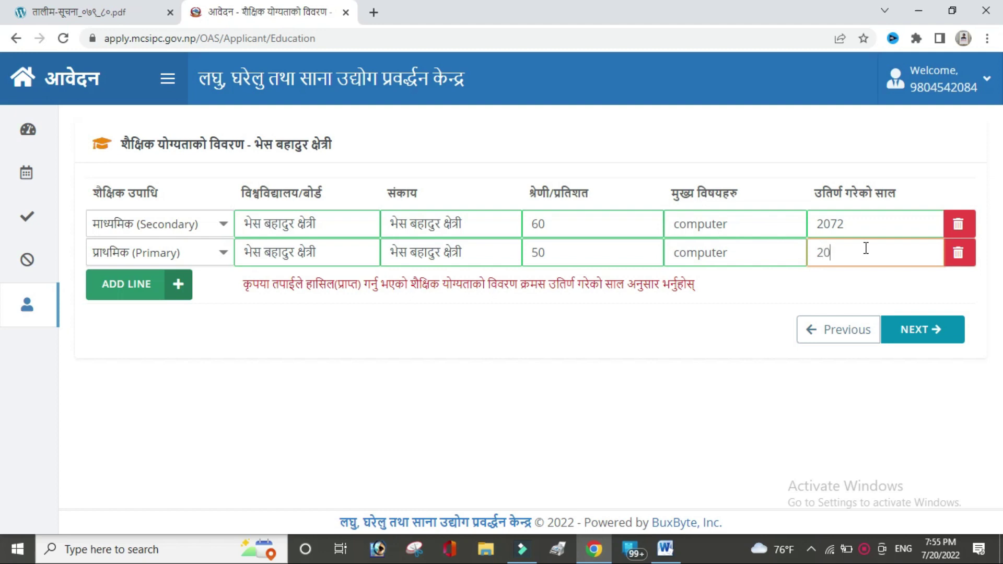
text(70)
Step: Save the education details, then enter the training subject, dates 2070-01-01 to 2072-01-01, and institution
click(939, 332)
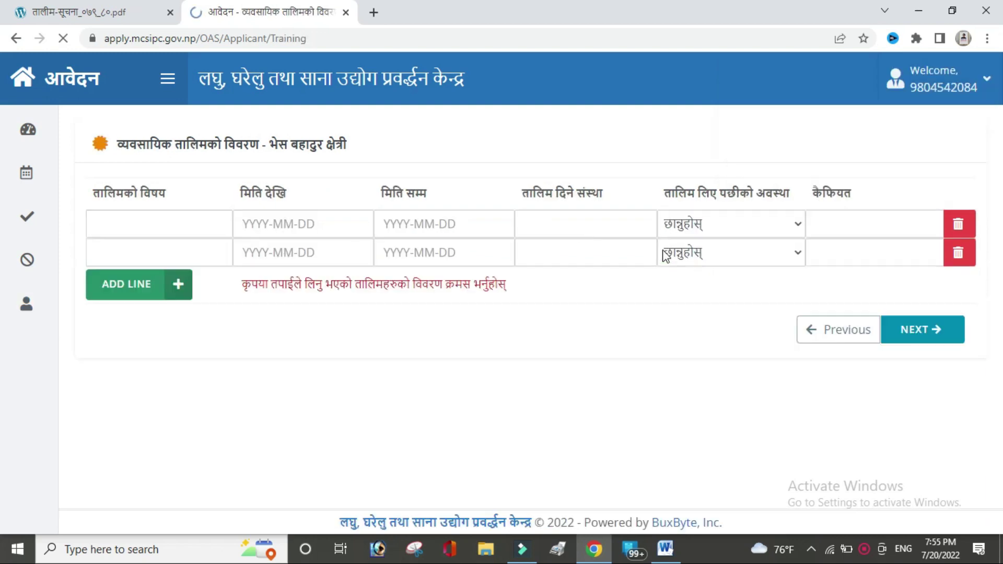
click(165, 226)
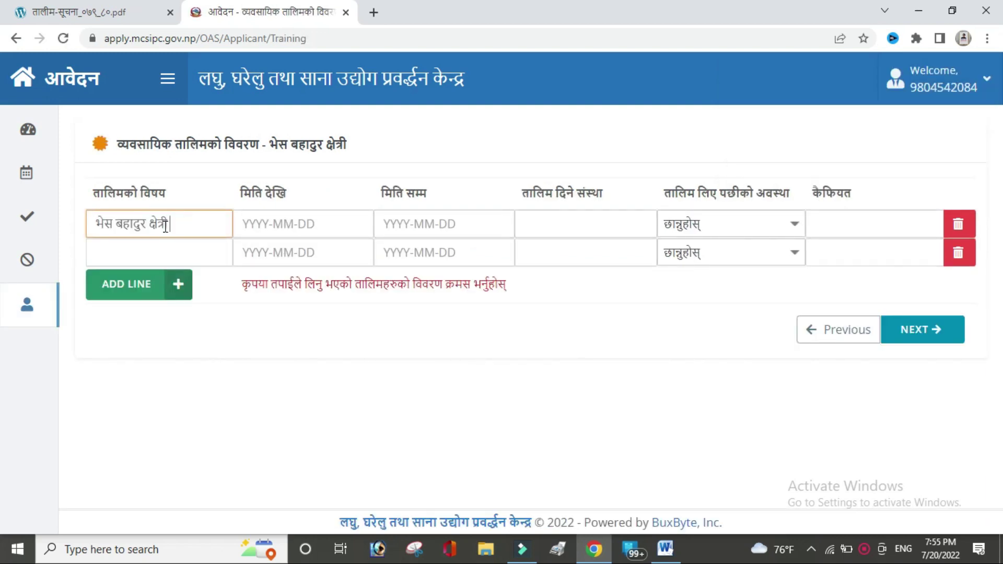
click(242, 228)
text(2070-)
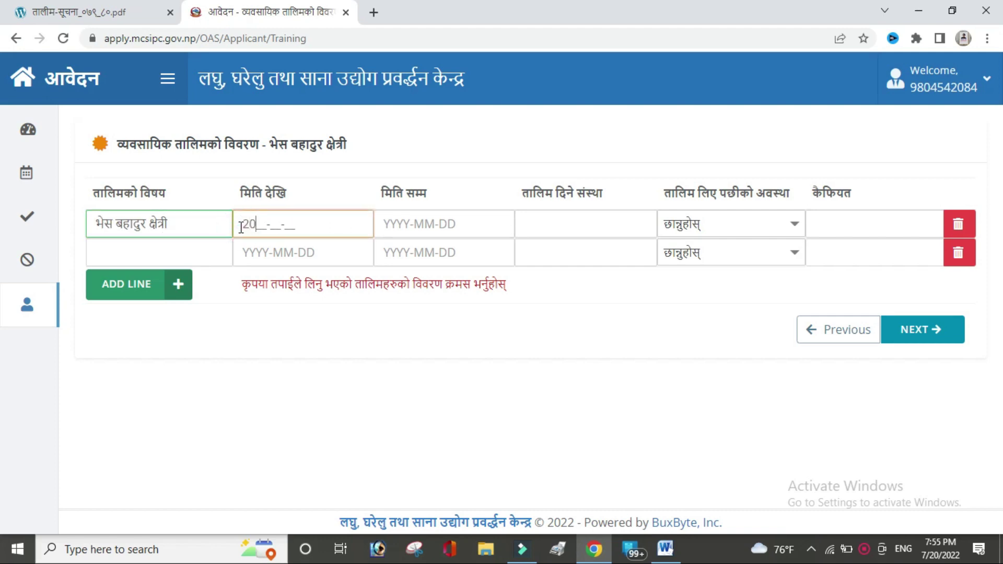
text(01-01)
click(381, 219)
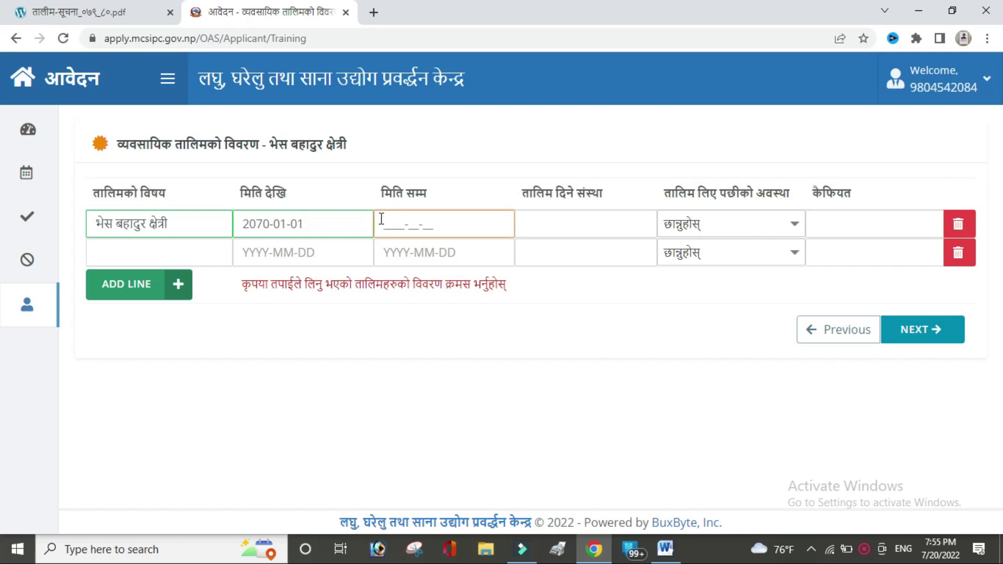
text(2072-01-01)
click(586, 235)
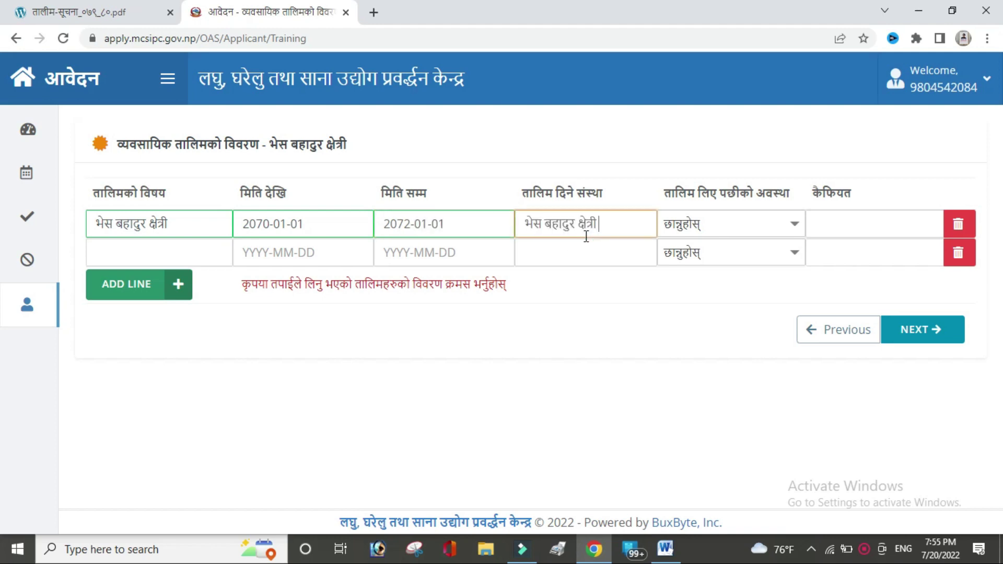
Step: Set the post-training status to Wage Employment with remarks 'no' and save the training details
click(763, 229)
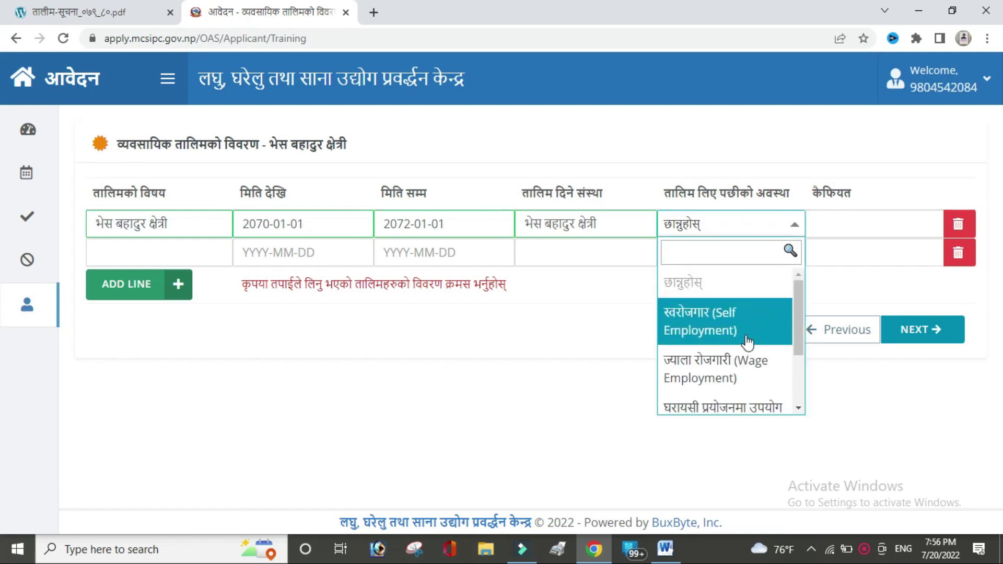
click(687, 372)
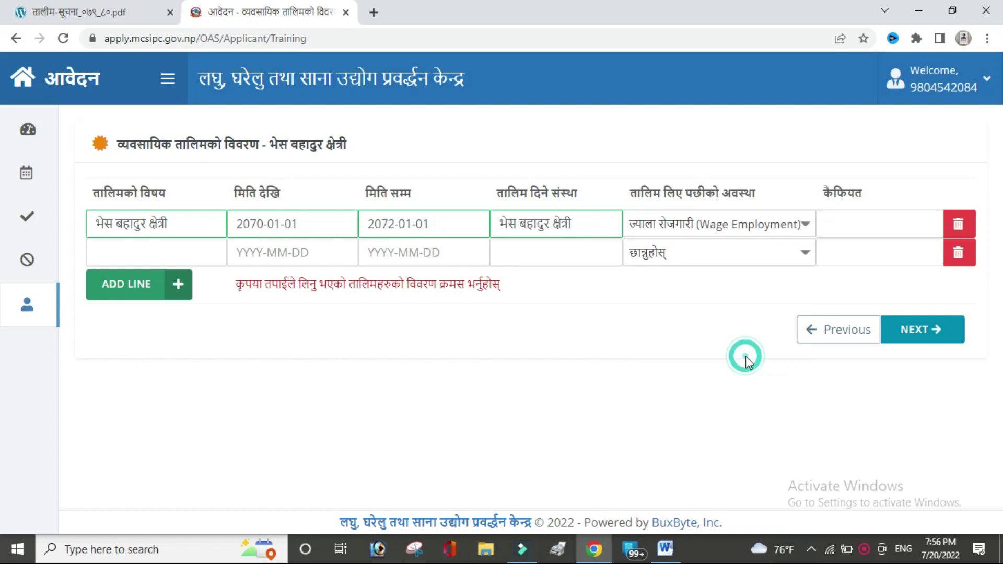
click(867, 224)
text(no)
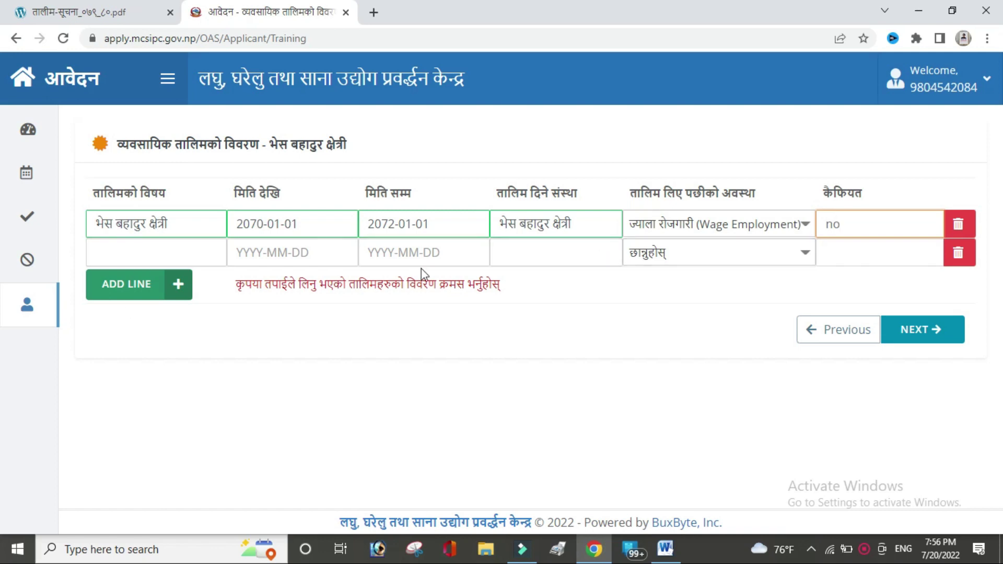
click(930, 332)
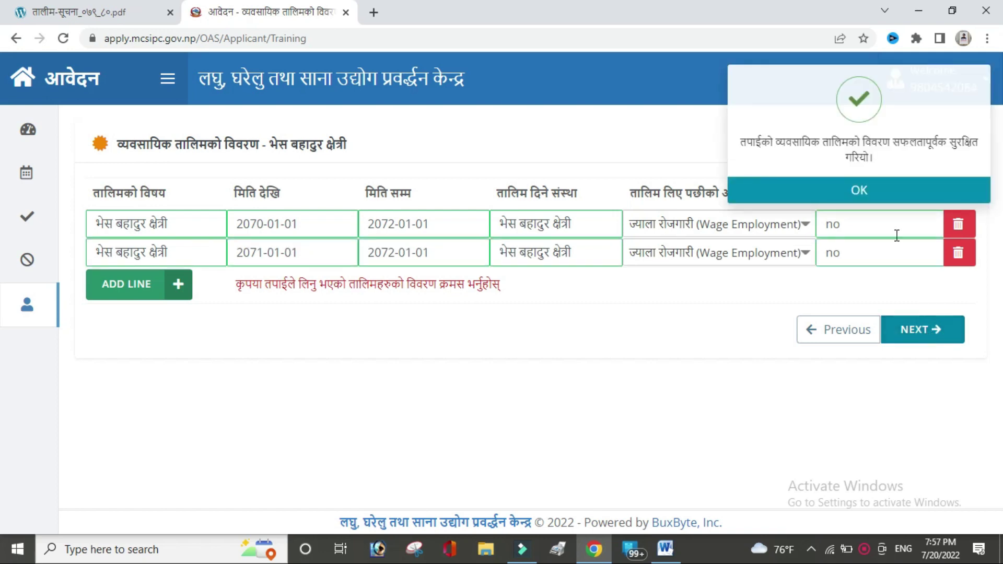
click(876, 193)
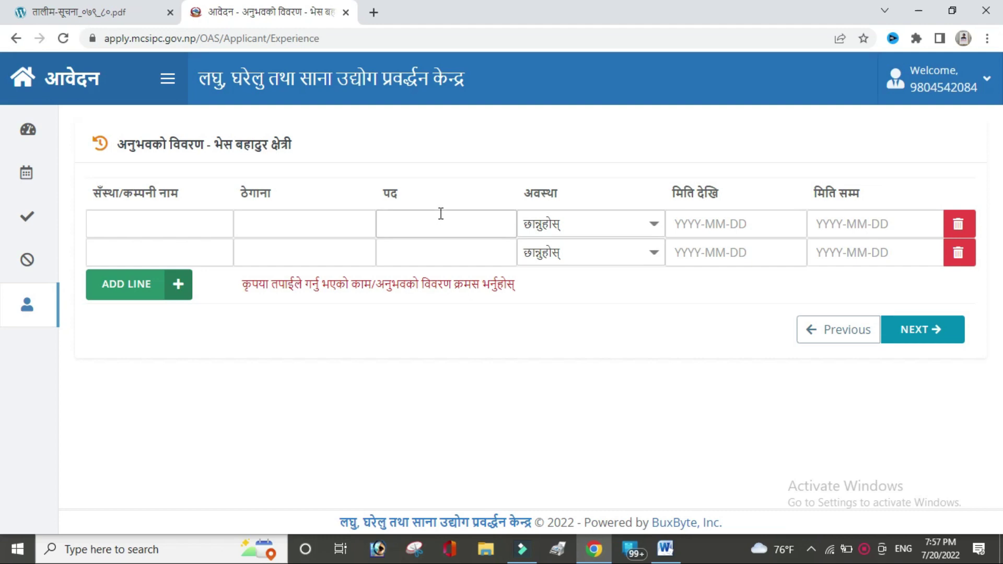
Step: Fill row one's company, address and position fields with the applicant's name
click(199, 226)
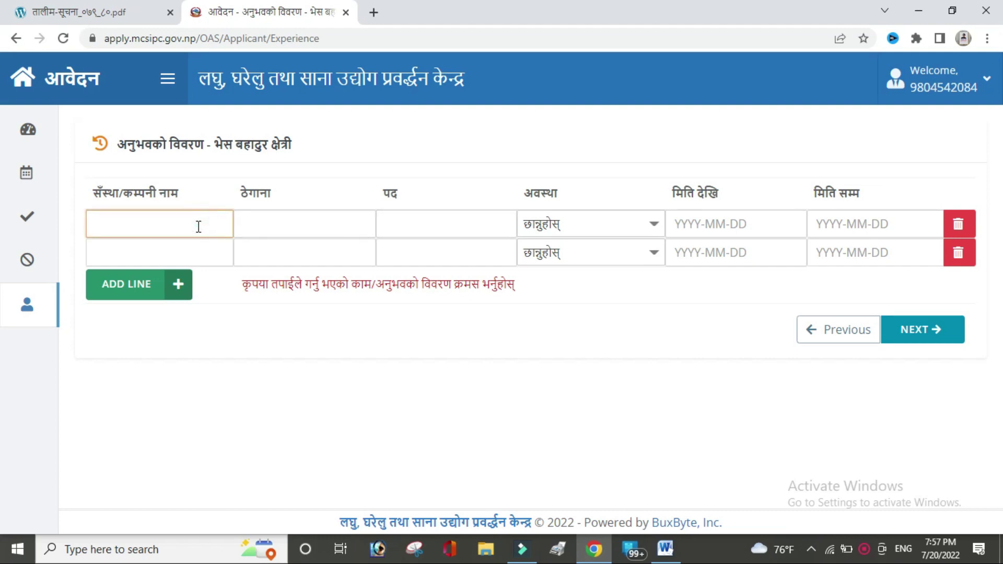
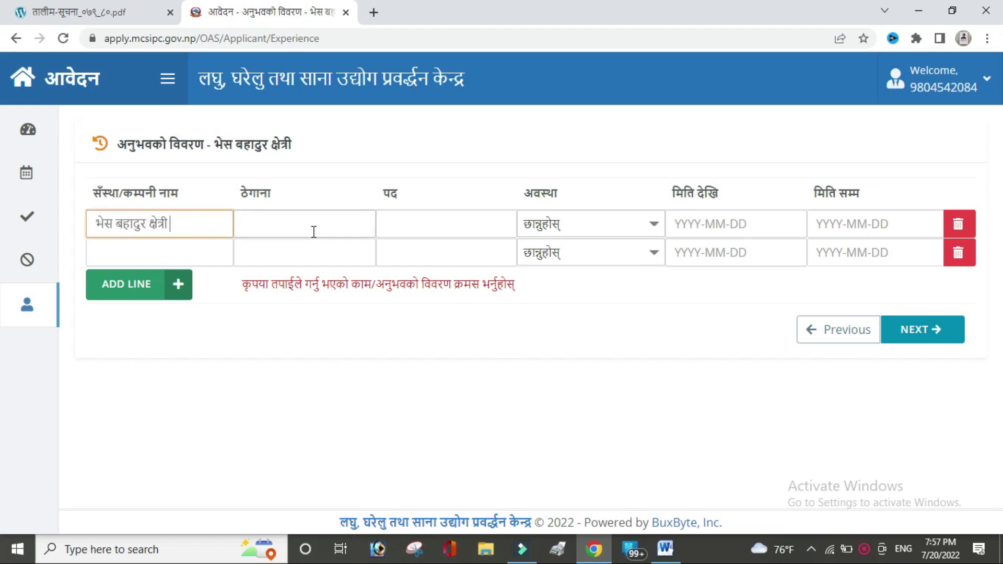
click(314, 231)
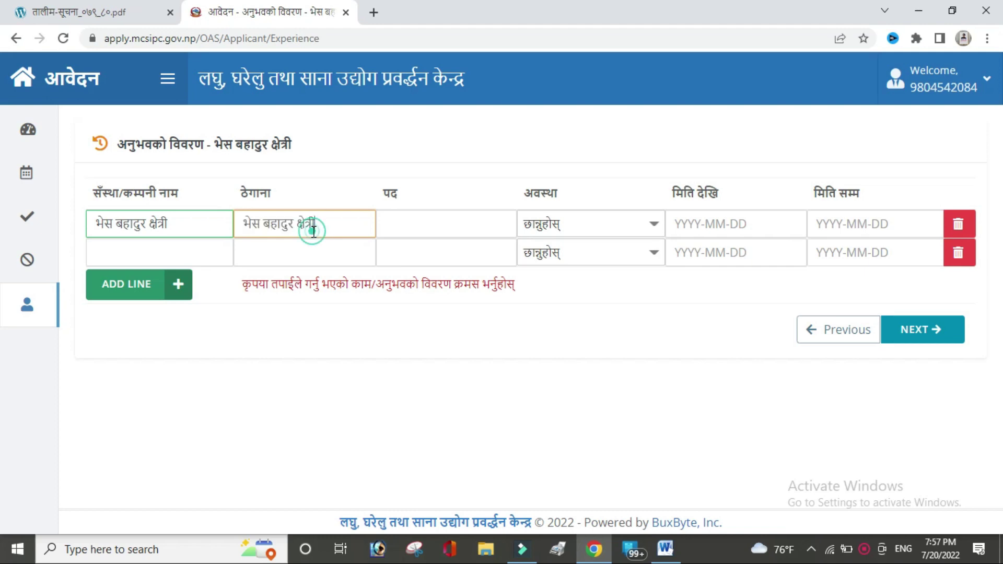
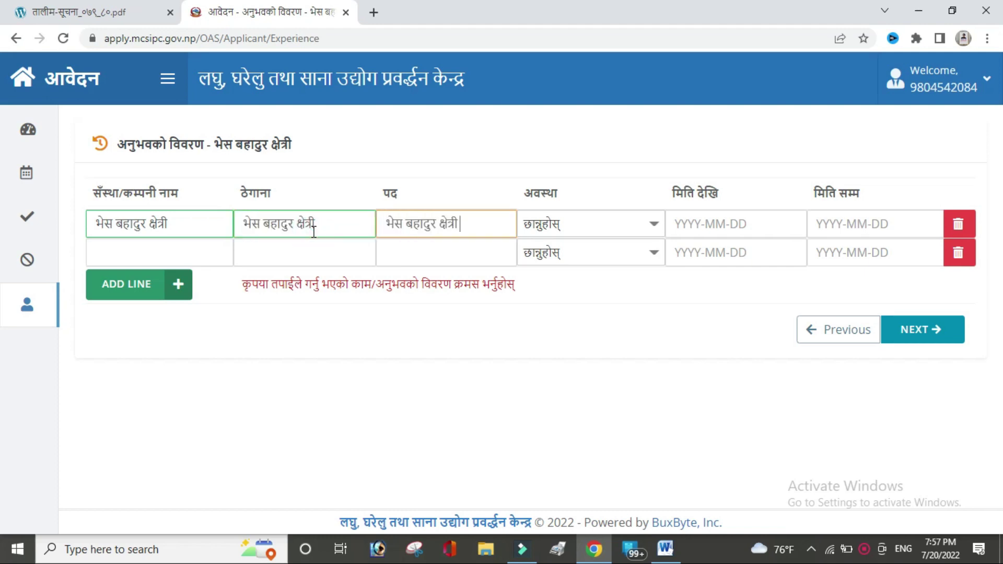
Step: Set row one's status to Leave, dates 2072-01-01 to 2073-01-01, and continue to documents
click(625, 226)
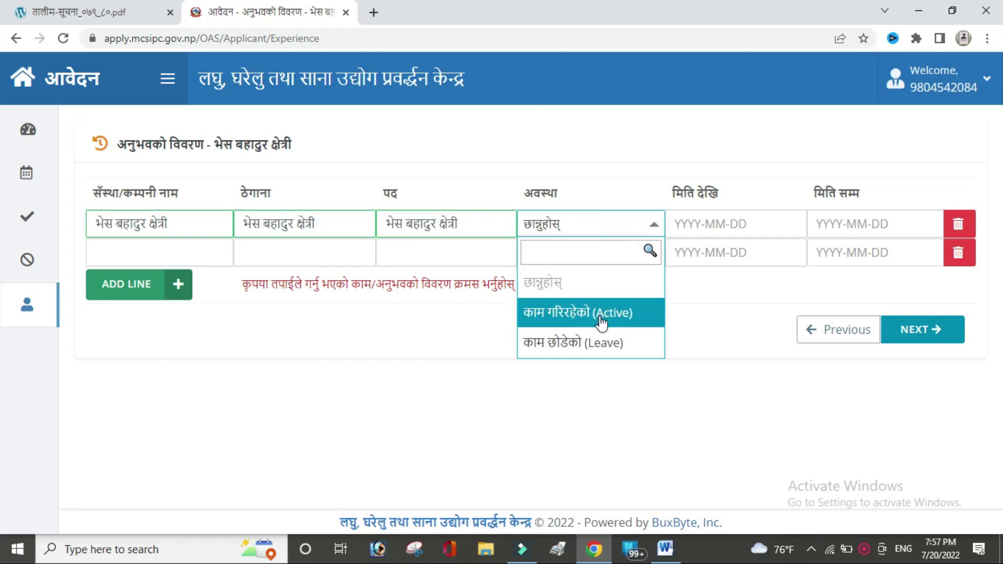
click(601, 342)
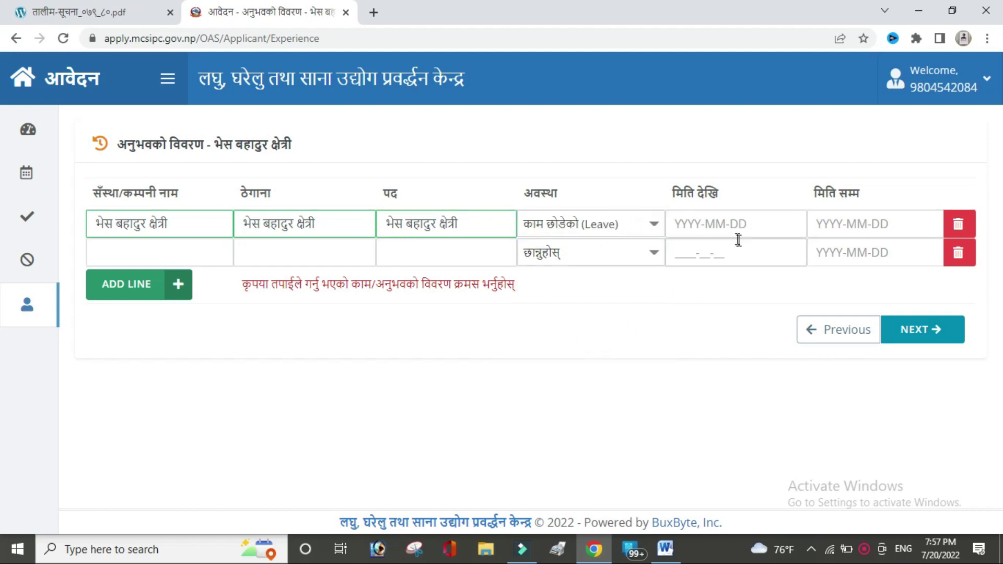
click(681, 223)
text(2072-01-01)
key(Tab)
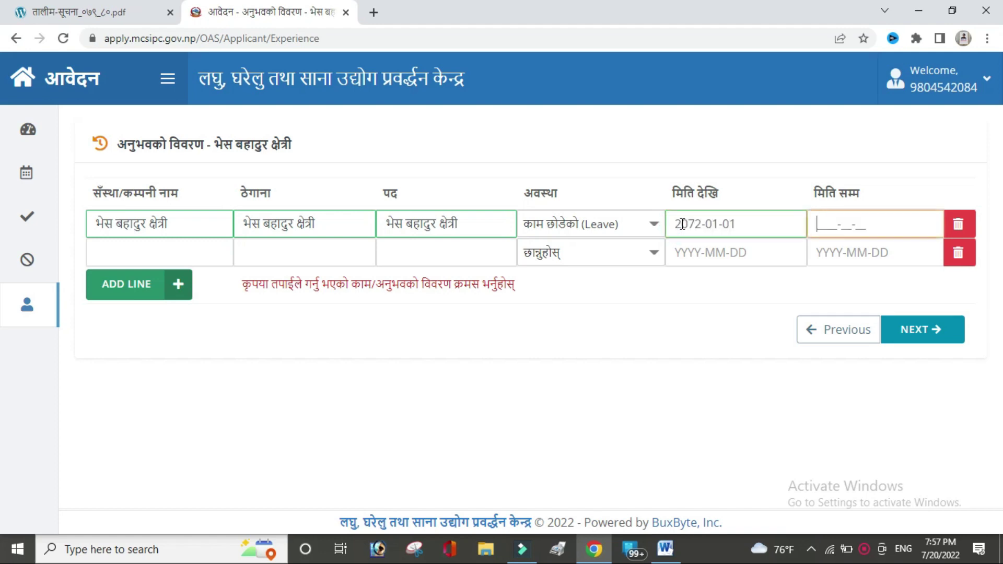
text(2073-01-01)
click(923, 330)
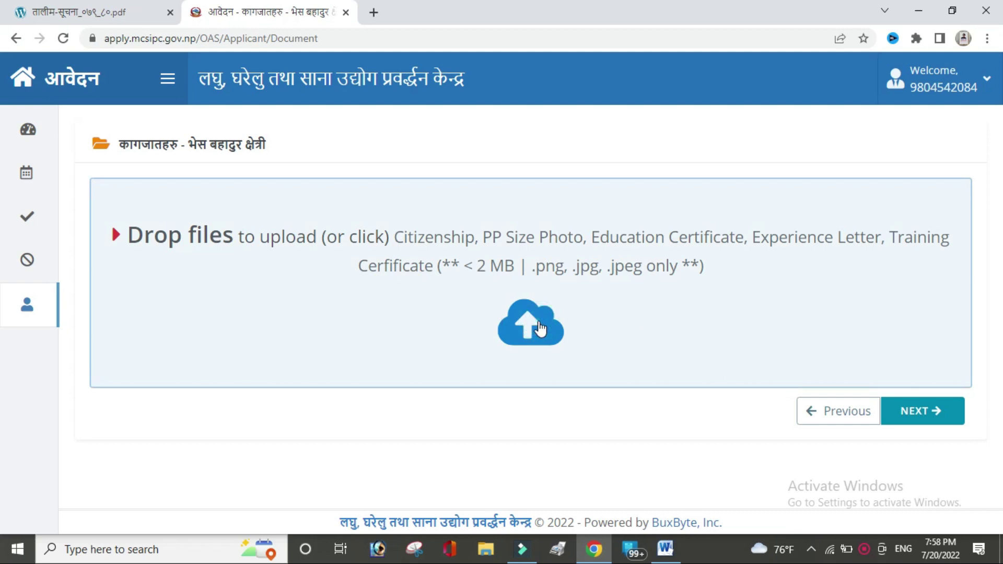
Step: Upload six image files from Downloads as profile documents and proceed to confirmation
click(539, 323)
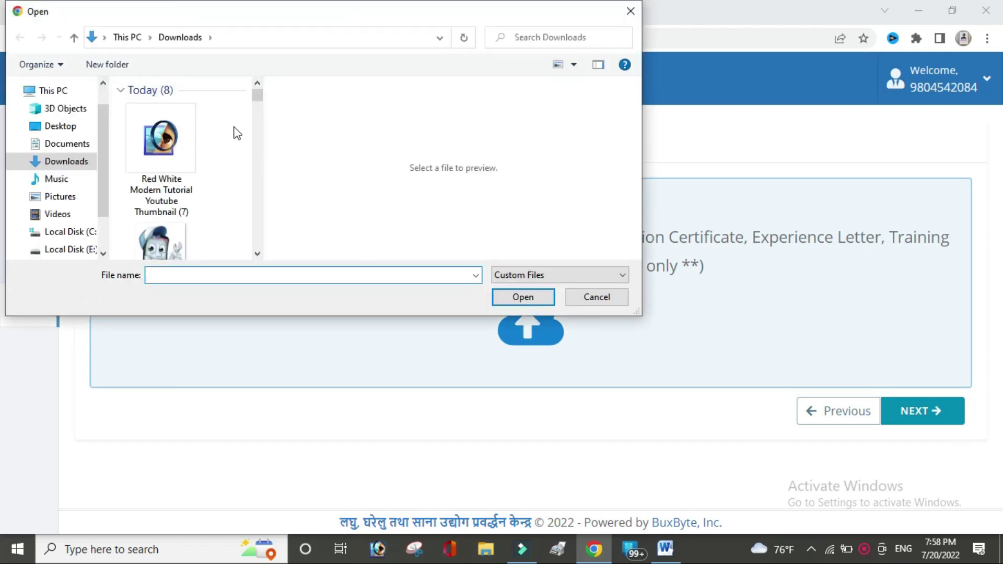
drag(233, 126, 139, 244)
key(Return)
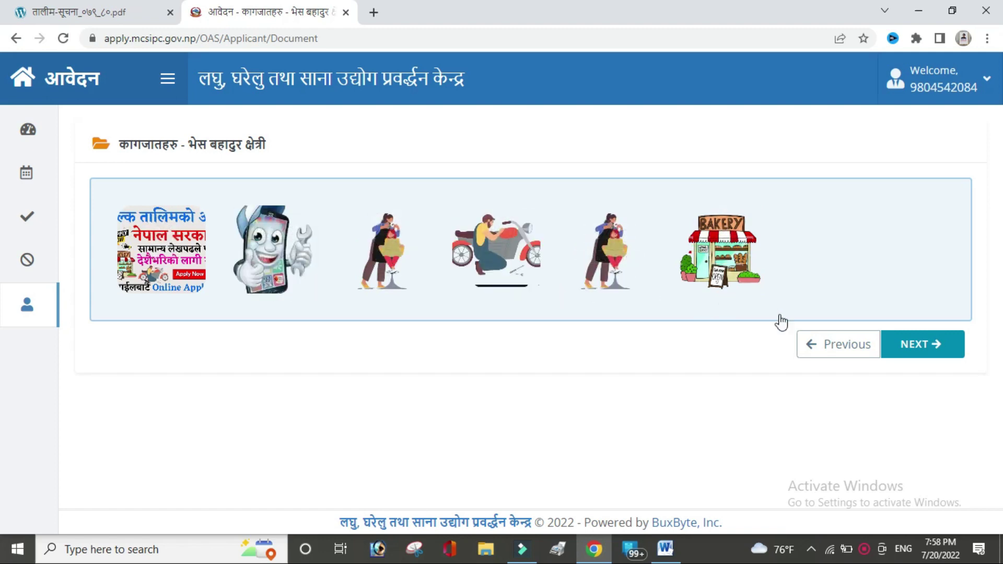
click(923, 351)
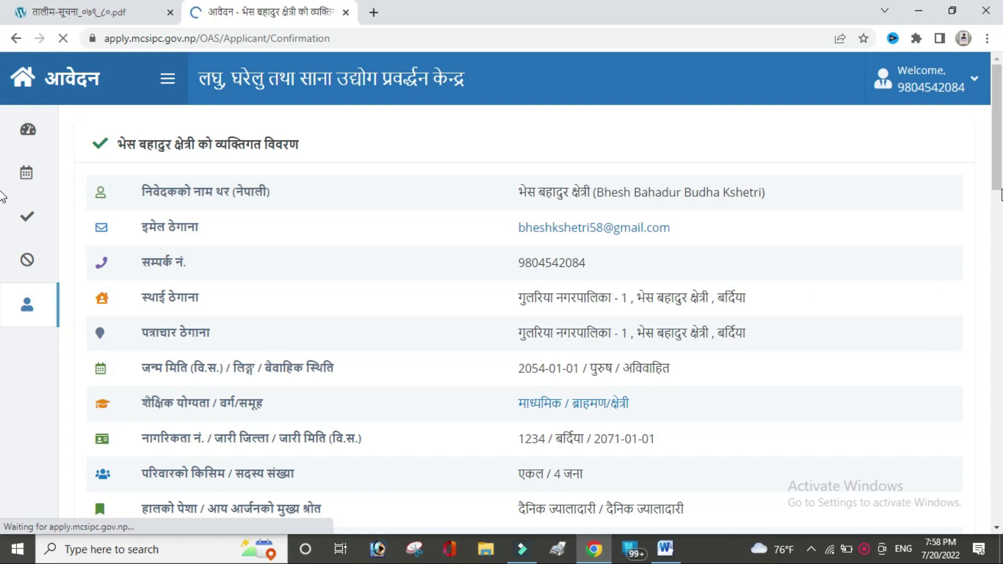
Step: Tick the truthfulness declaration and submit the profile, confirming with 'Yes, do it!'
scroll(2, 236, down, 7)
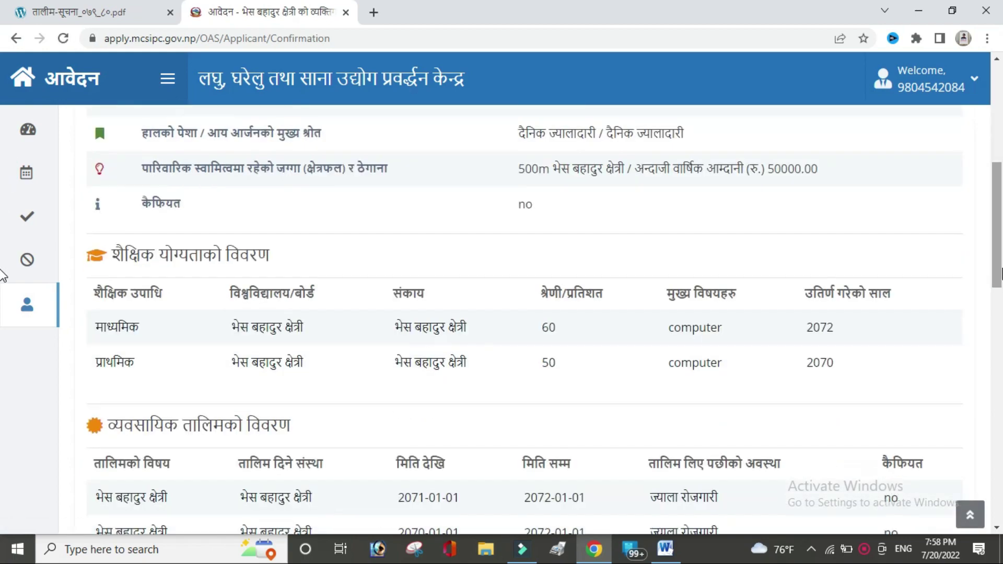
scroll(2, 275, up, 7)
scroll(2, 340, down, 12)
scroll(2, 353, down, 7)
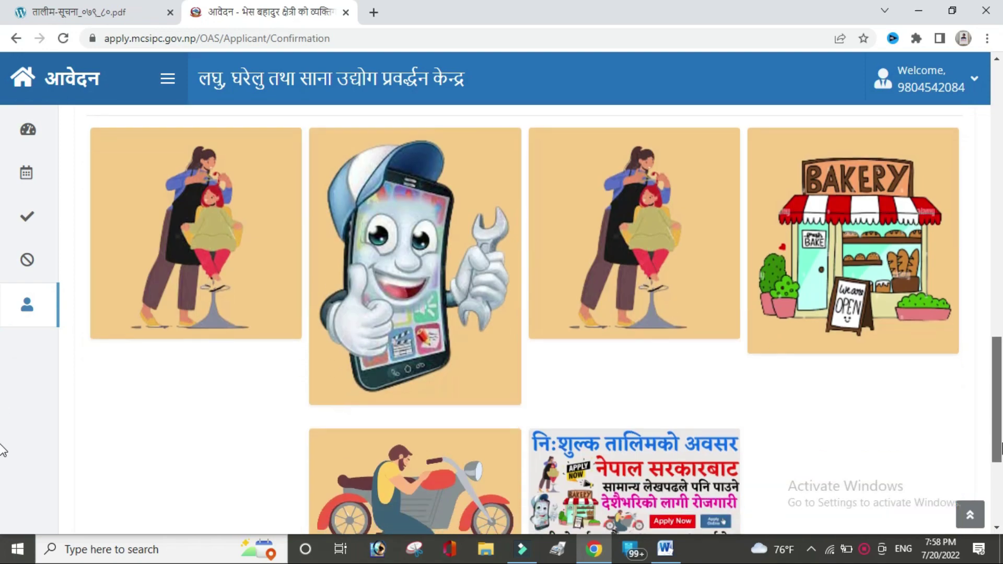
scroll(2, 450, down, 4)
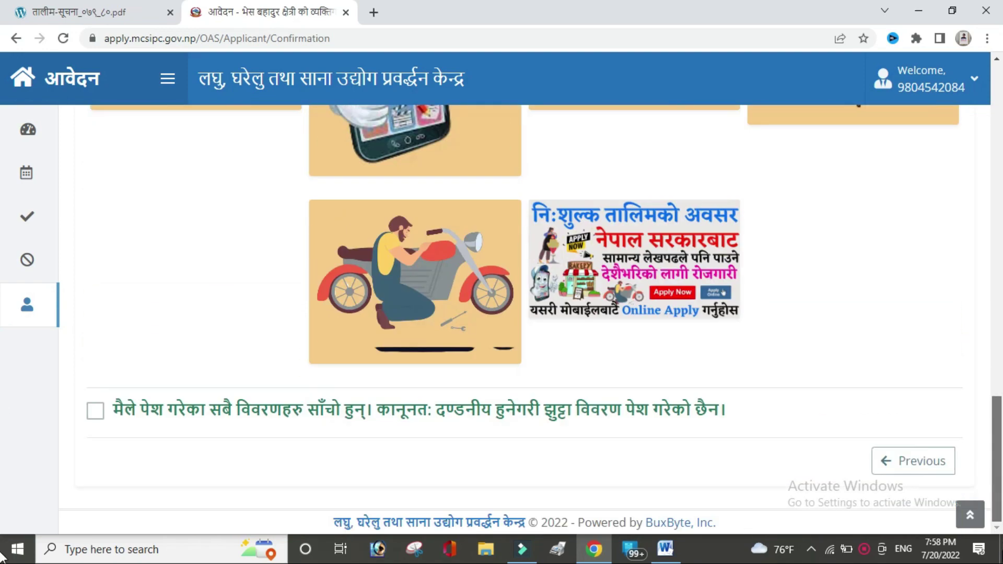
click(94, 411)
drag(1001, 448, 1000, 470)
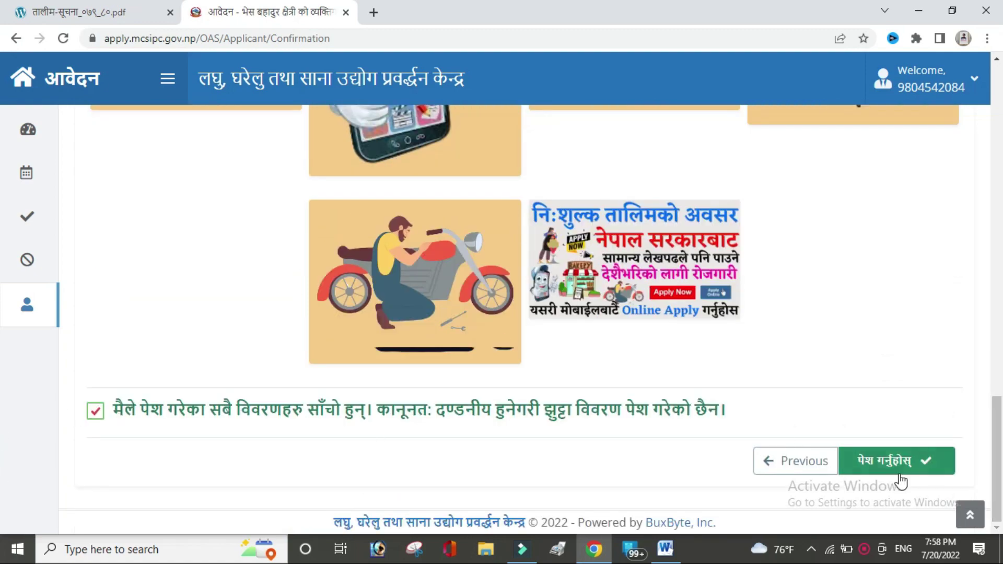
click(891, 460)
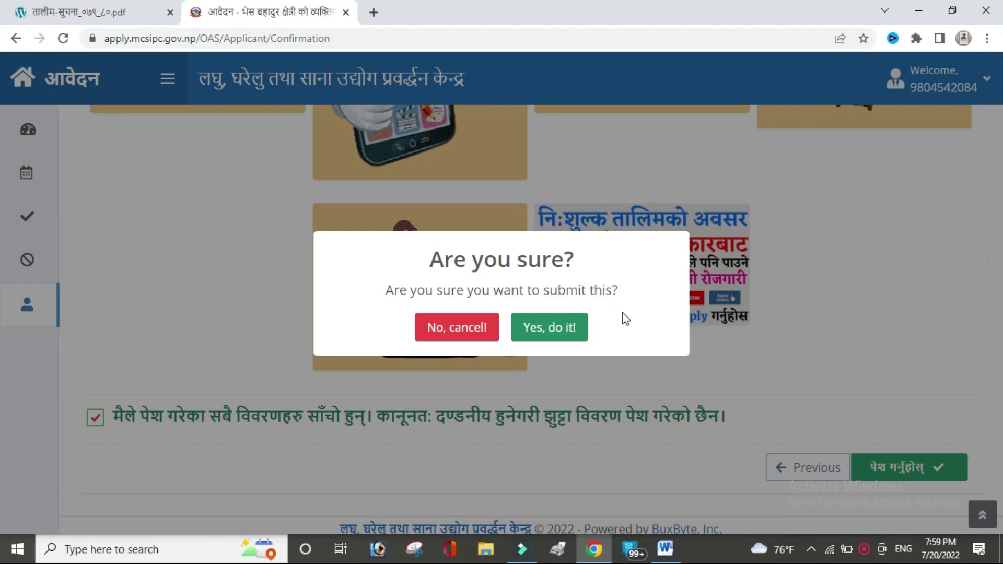
click(552, 329)
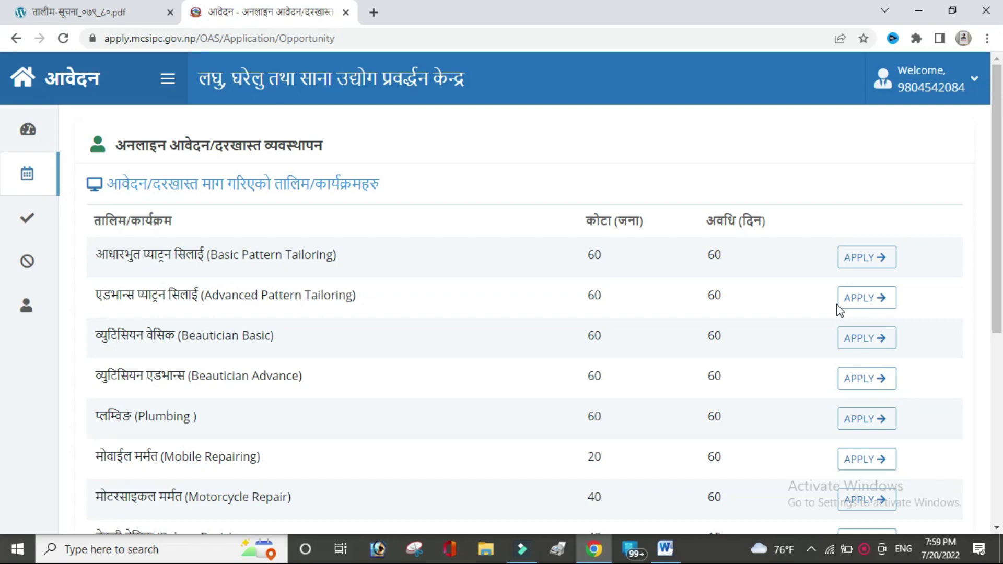
Step: Apply for the Mobile Repairing (मोबाईल मर्मत) training from the programmes list
drag(1002, 324, 1002, 395)
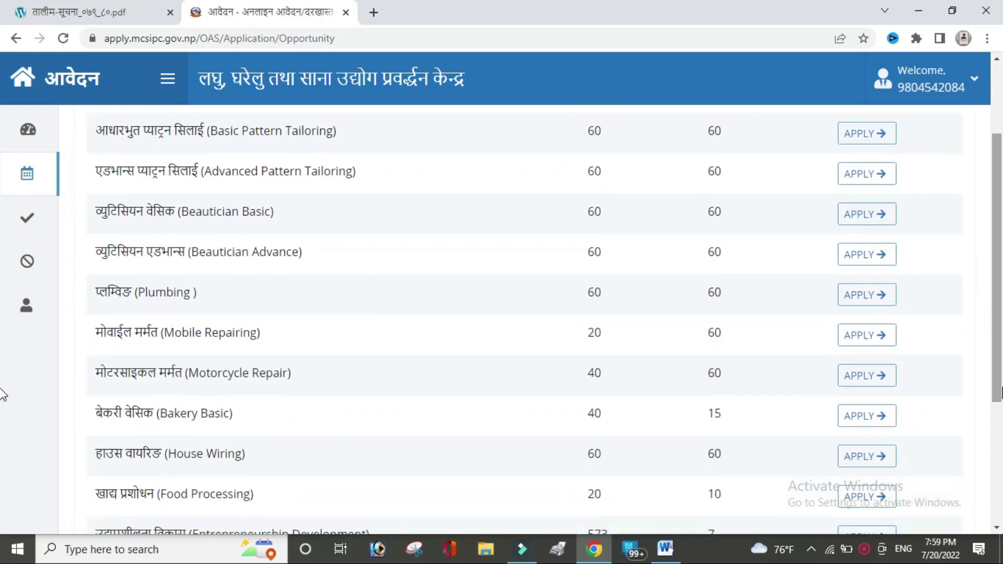
click(856, 342)
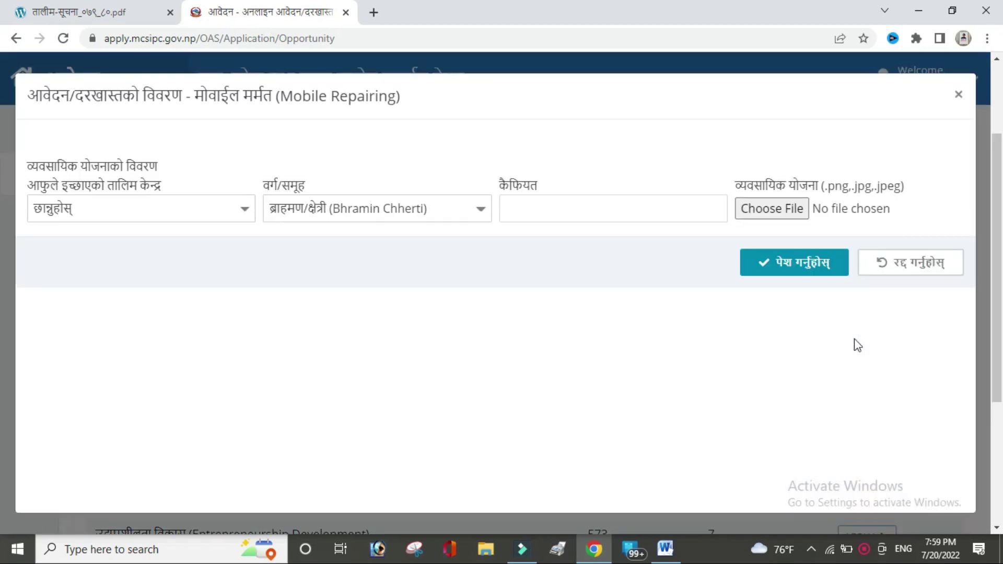
Step: Enter the applicant's name after the proposed-name and project-objective items of the business plan
click(239, 212)
click(224, 208)
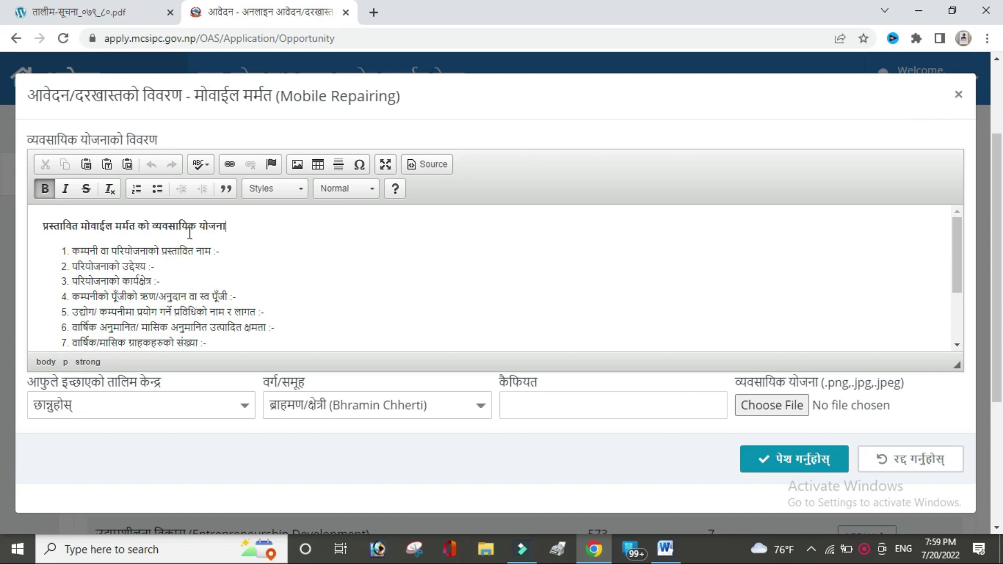
click(252, 250)
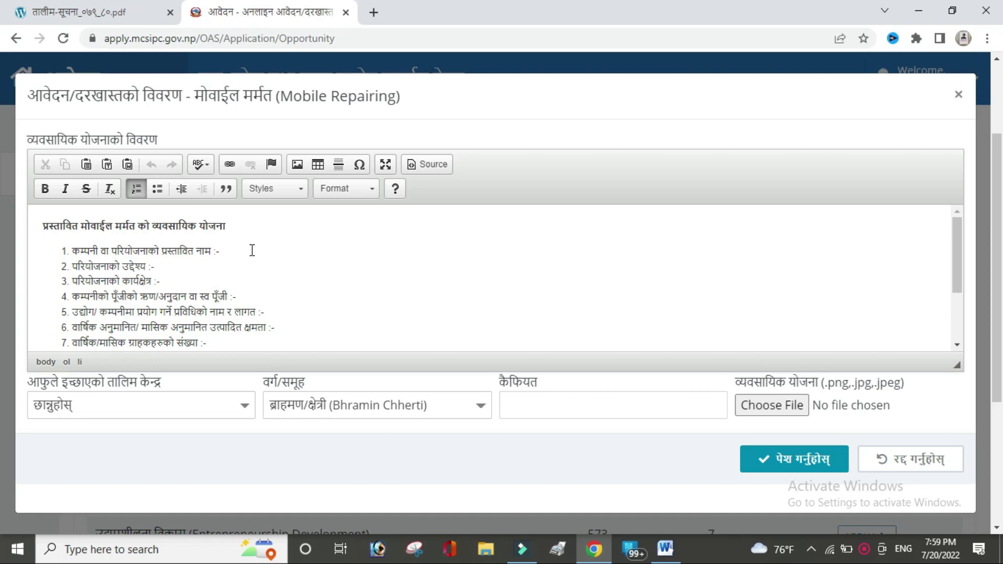
click(183, 270)
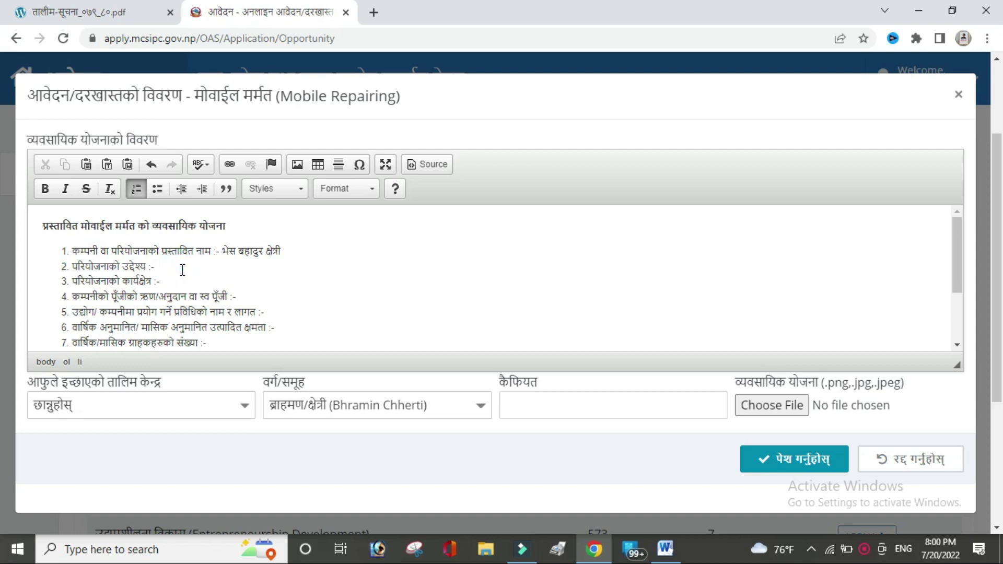
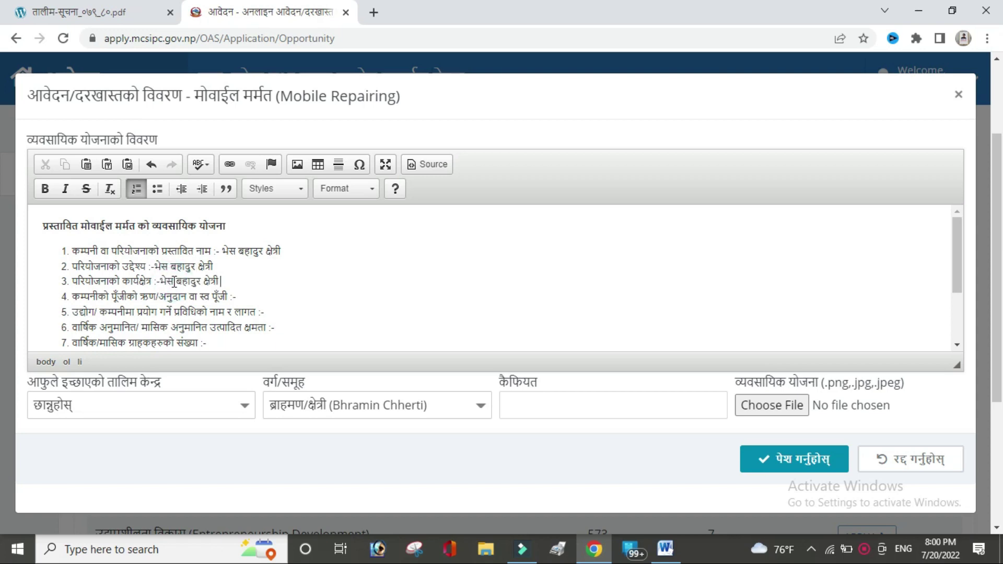